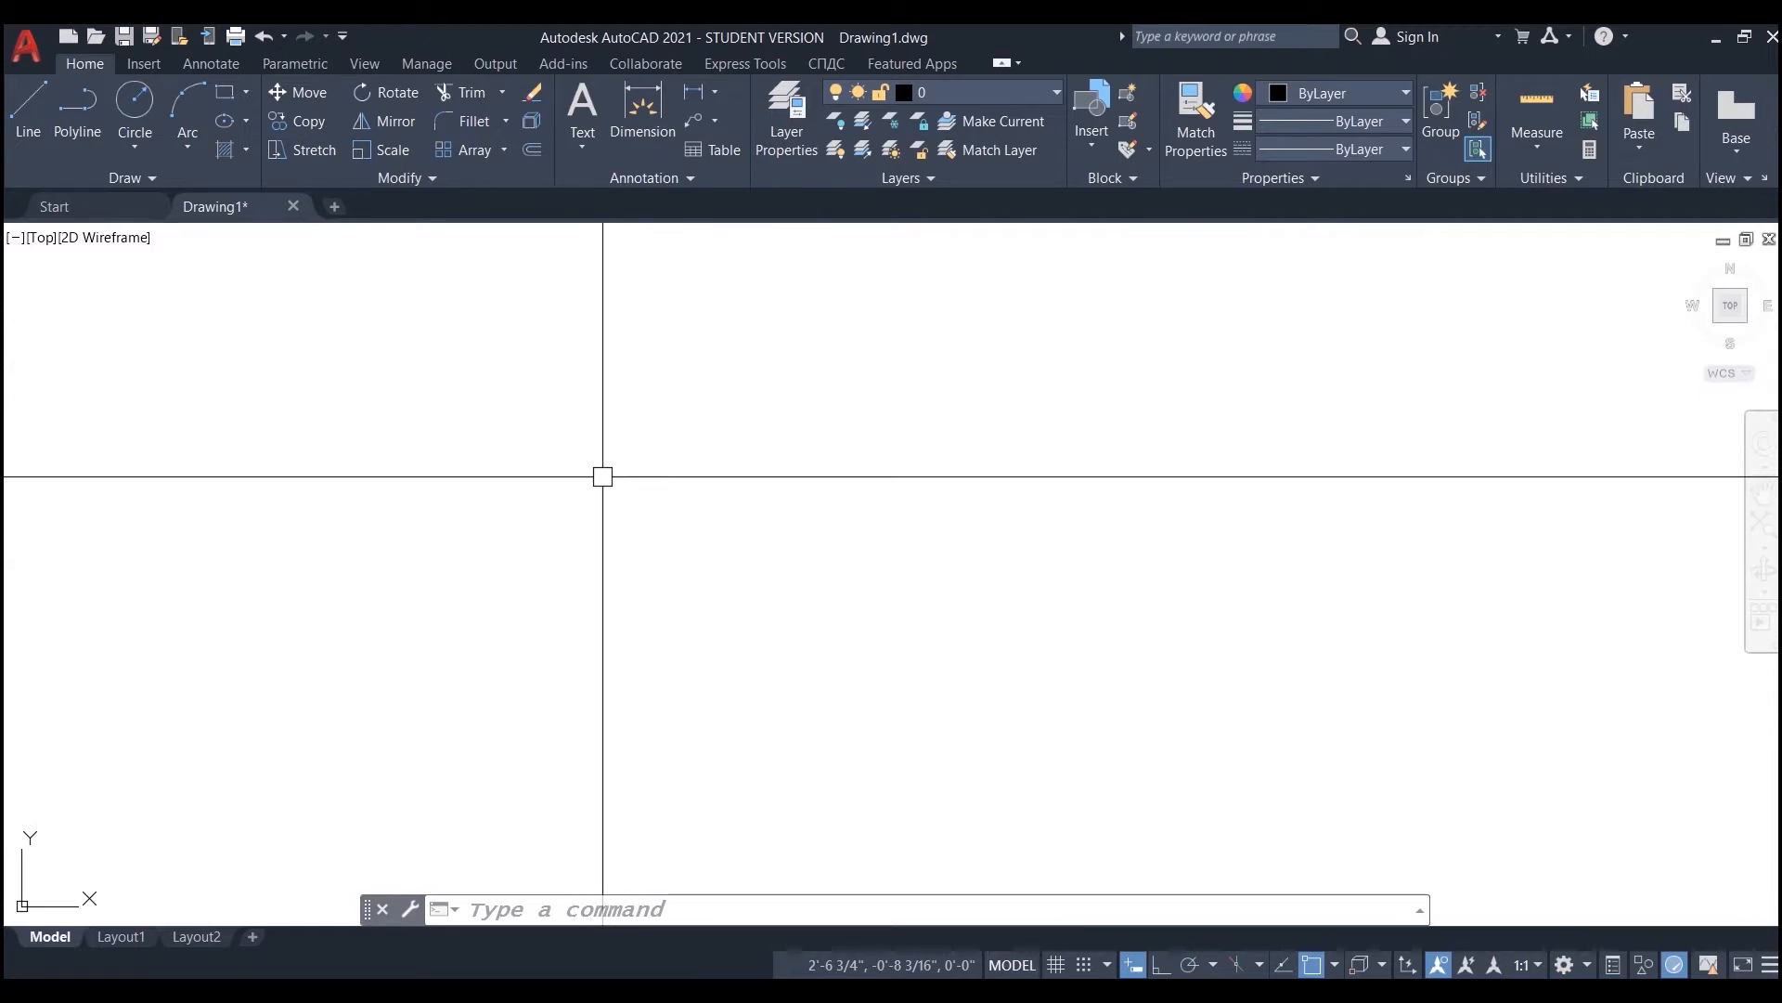
Draw a freehand horizontal rectangle in the empty drawing by picking two opposite corners.
click(225, 94)
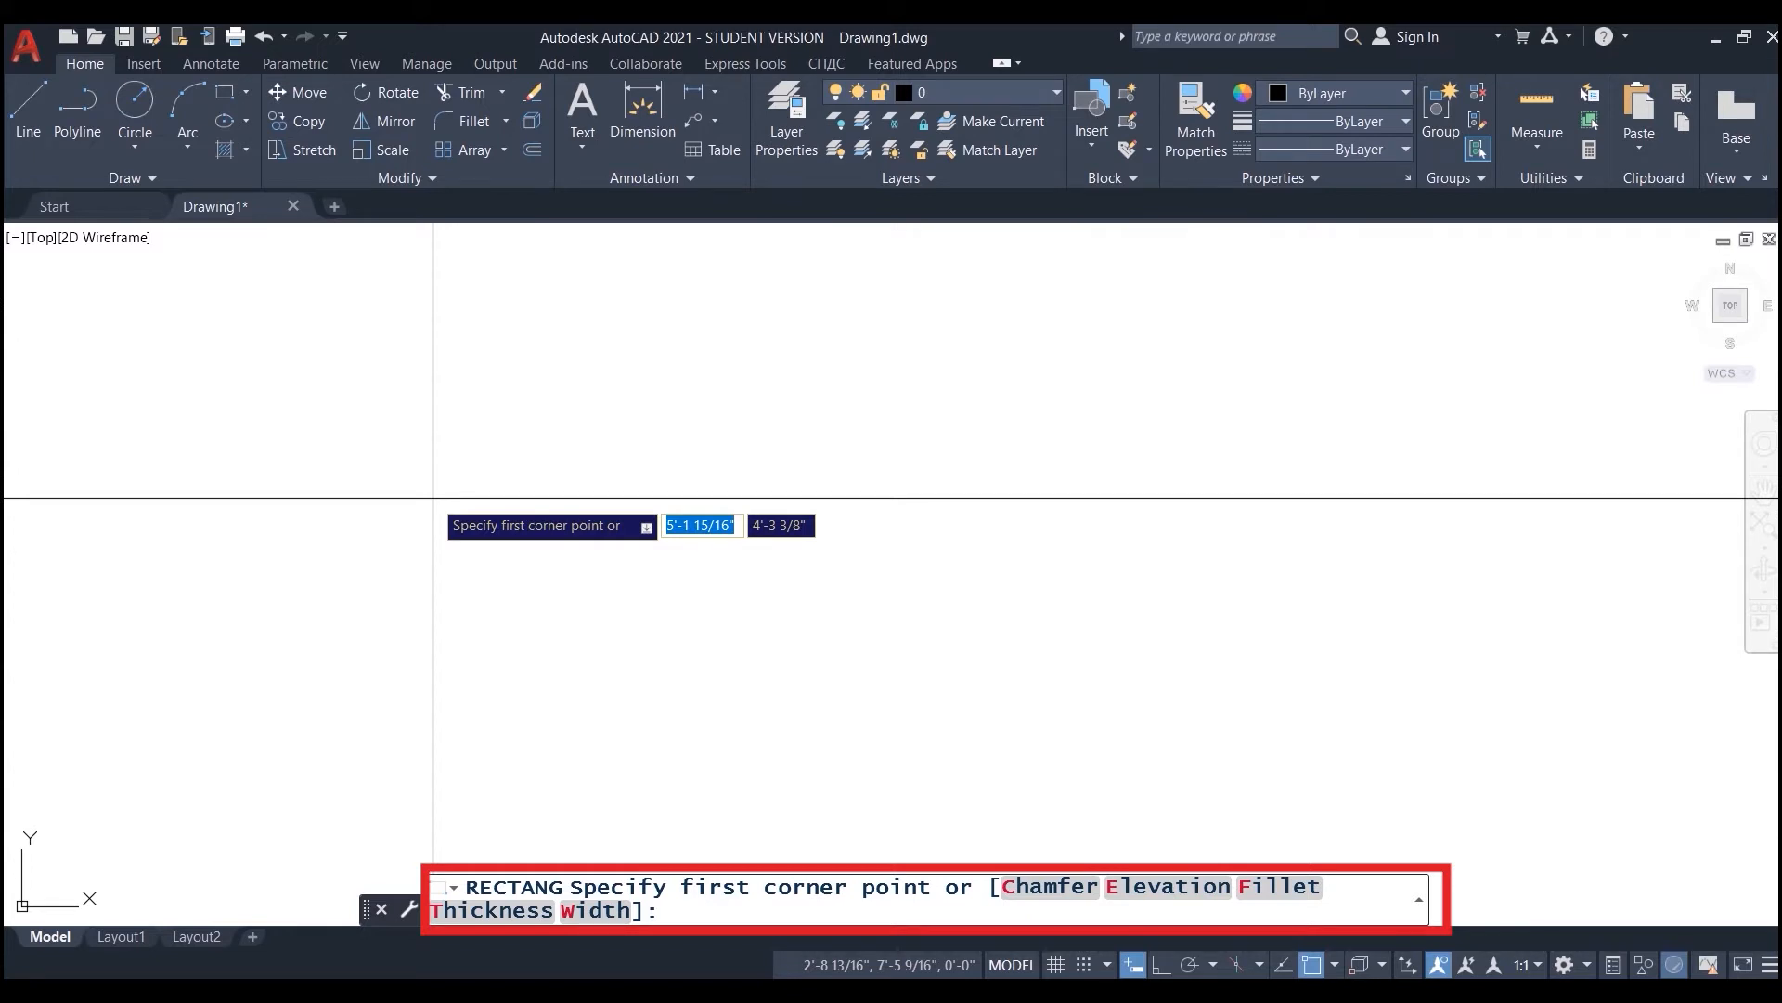
click(277, 347)
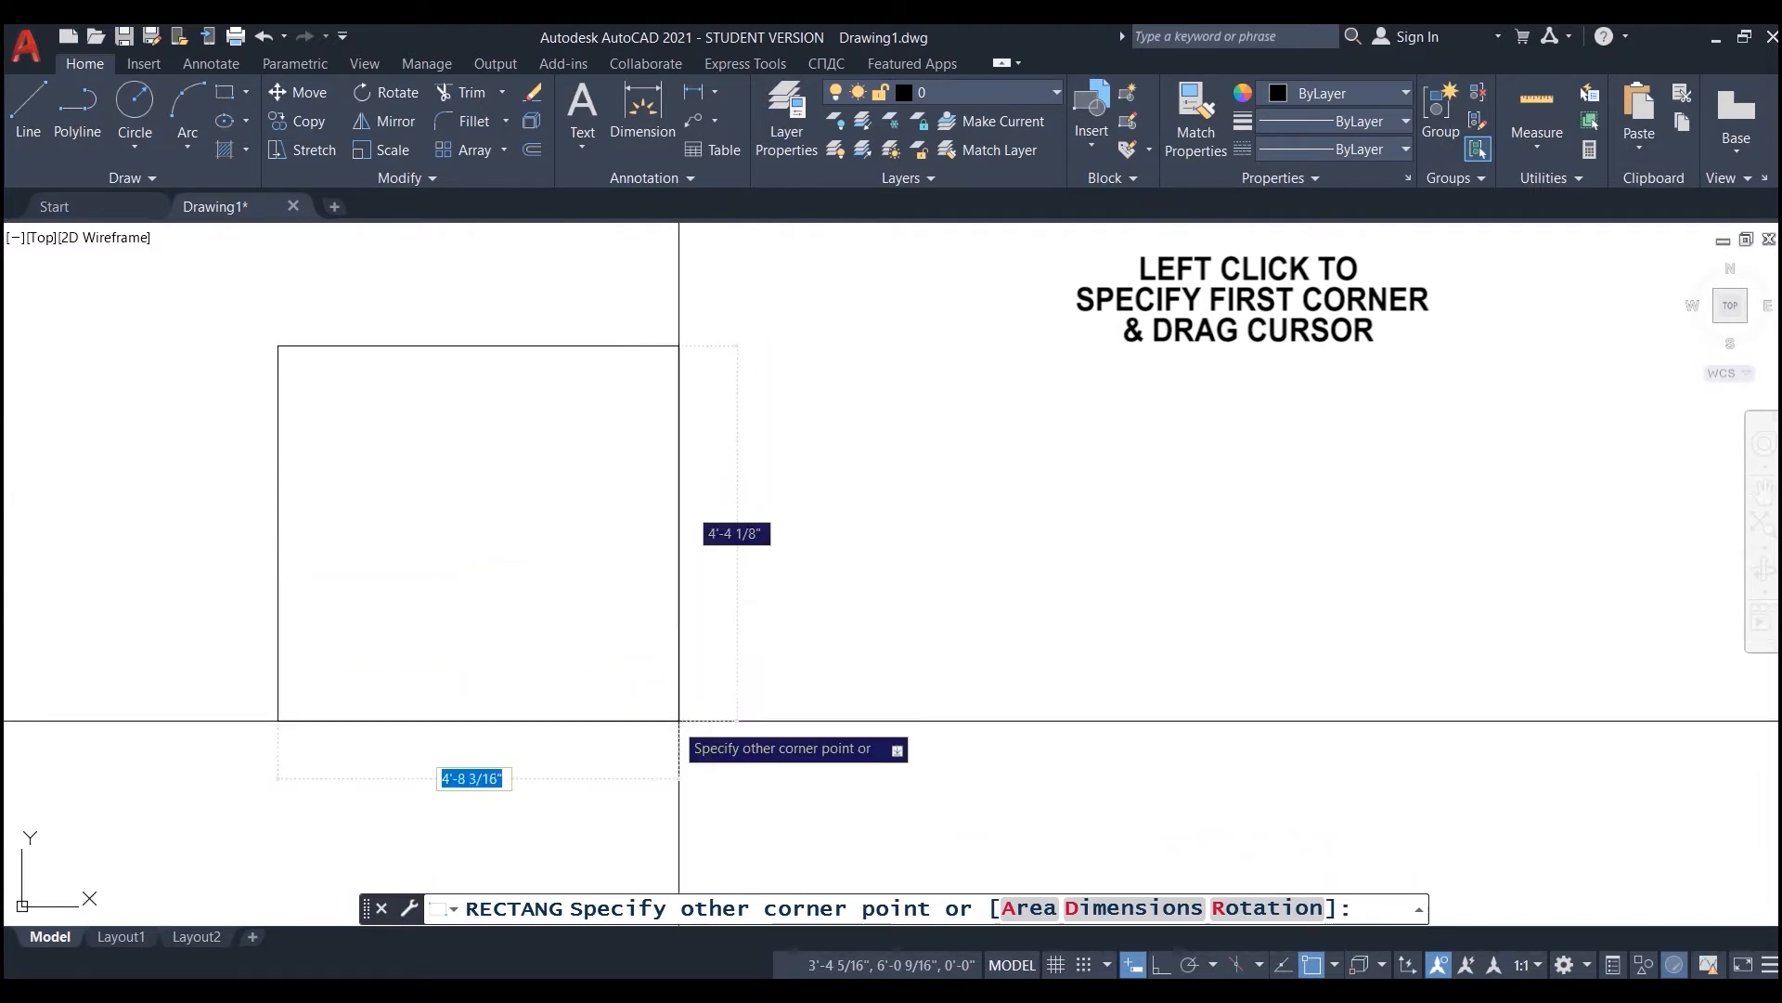
click(579, 475)
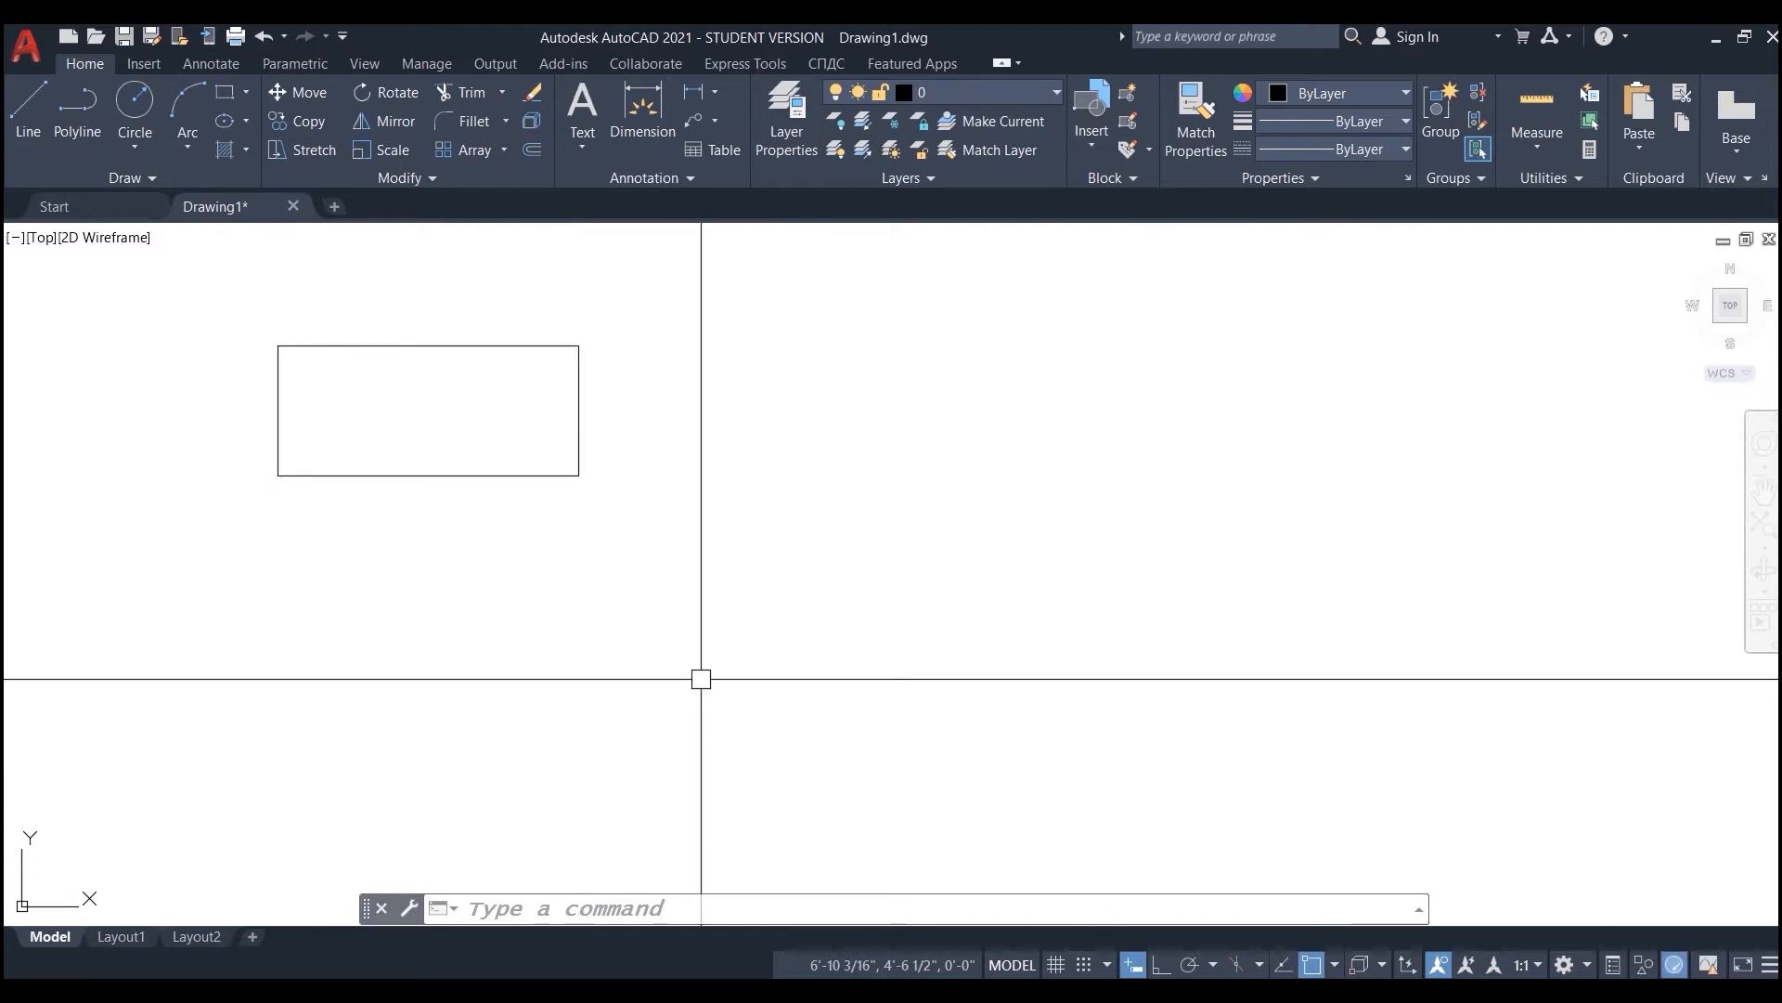
Draw a vertical rectangle beside the first one using the Dimensions option, with length 2' and width 4'.
mouse_move(706, 449)
middle_down()
mouse_move(620, 462)
mouse_move(532, 552)
mouse_move(369, 588)
middle_up()
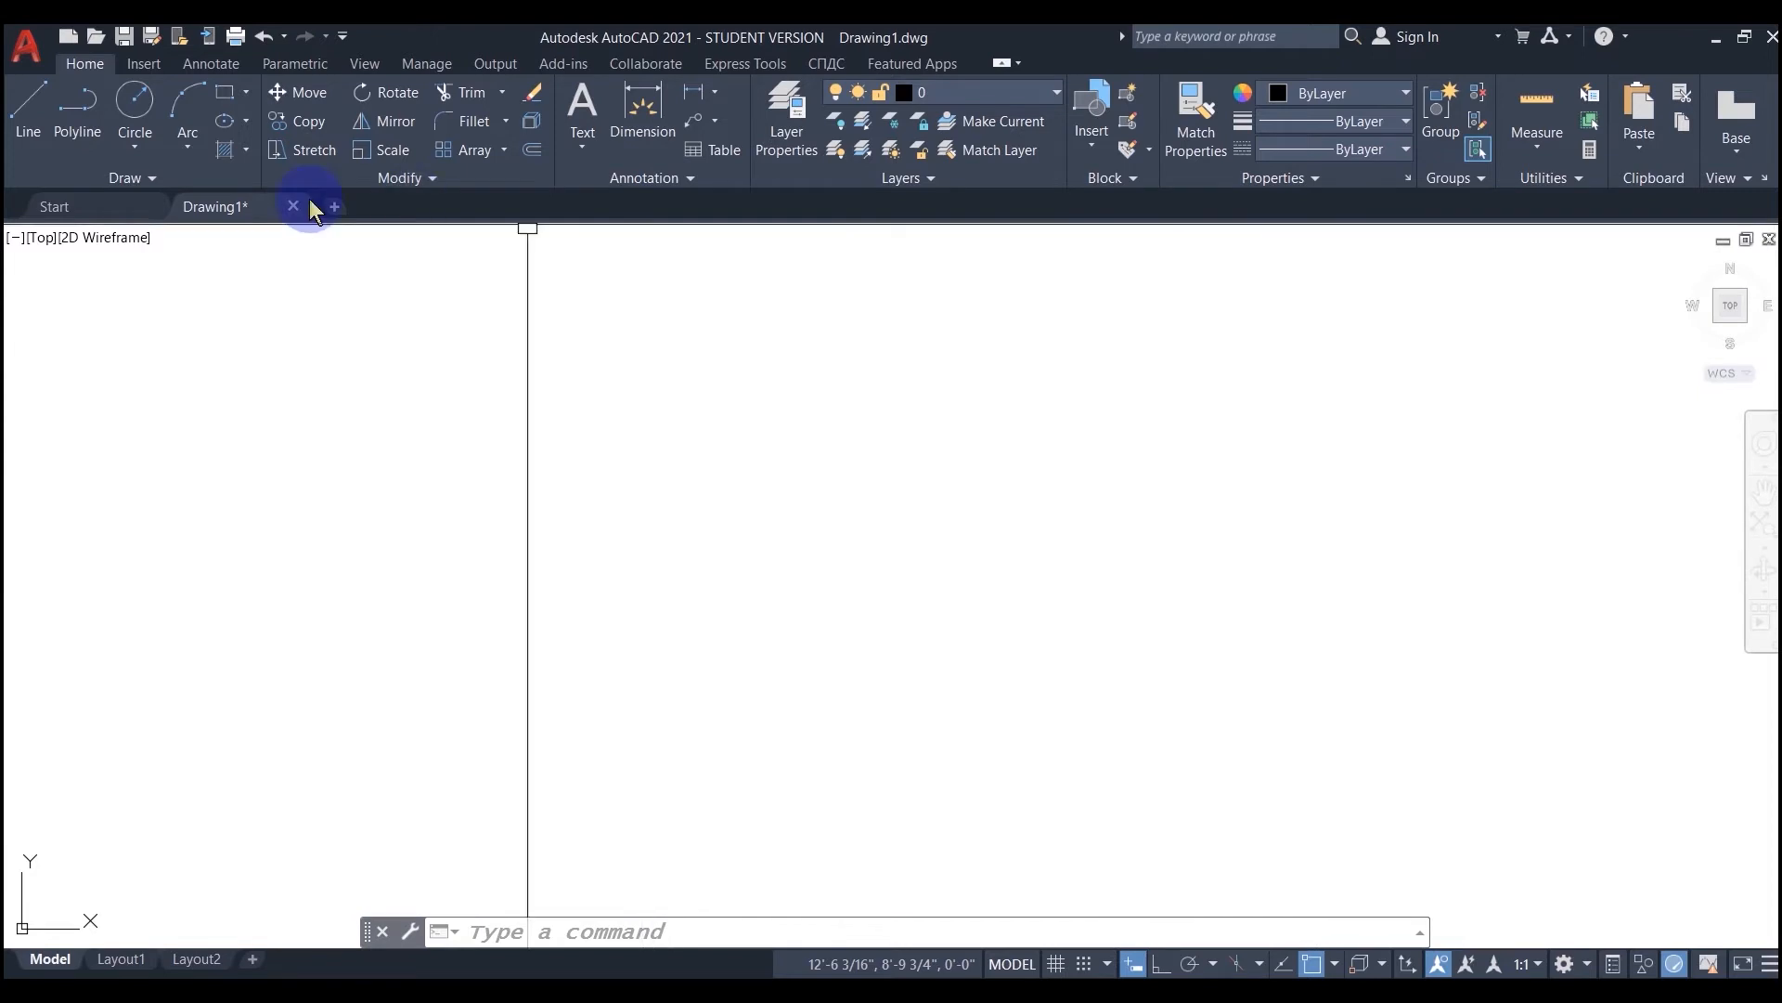
click(225, 93)
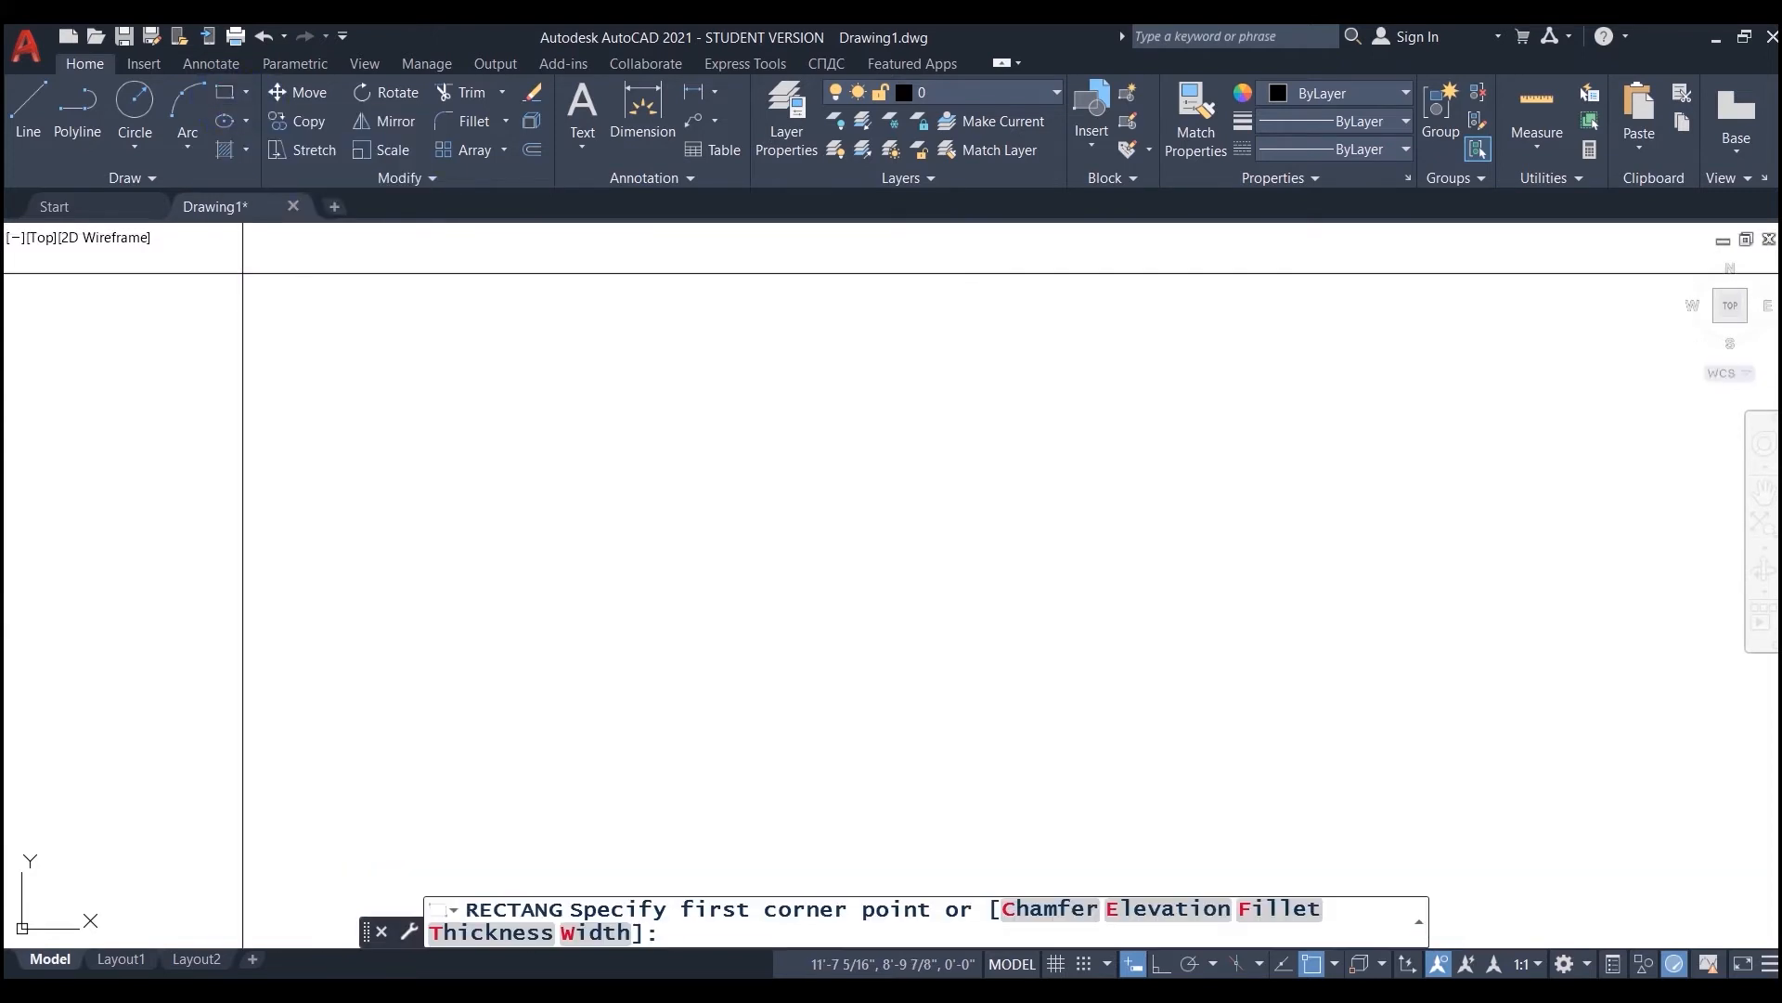
click(320, 338)
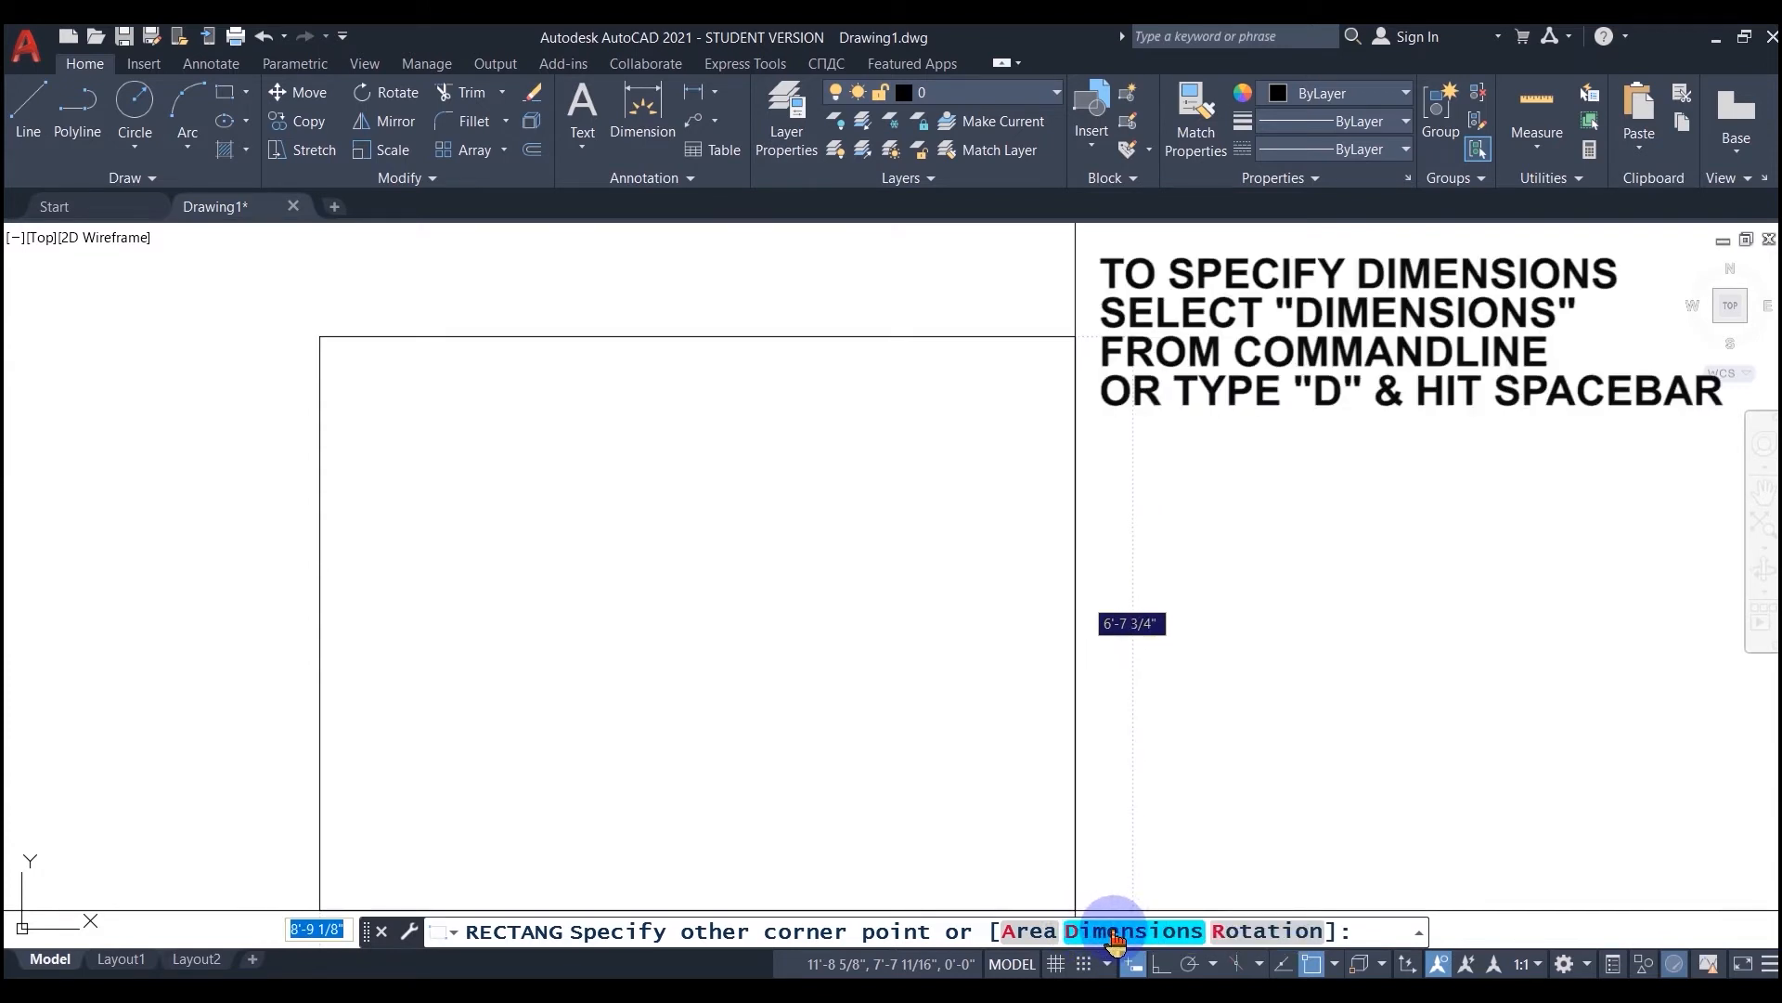
right_click(1050, 738)
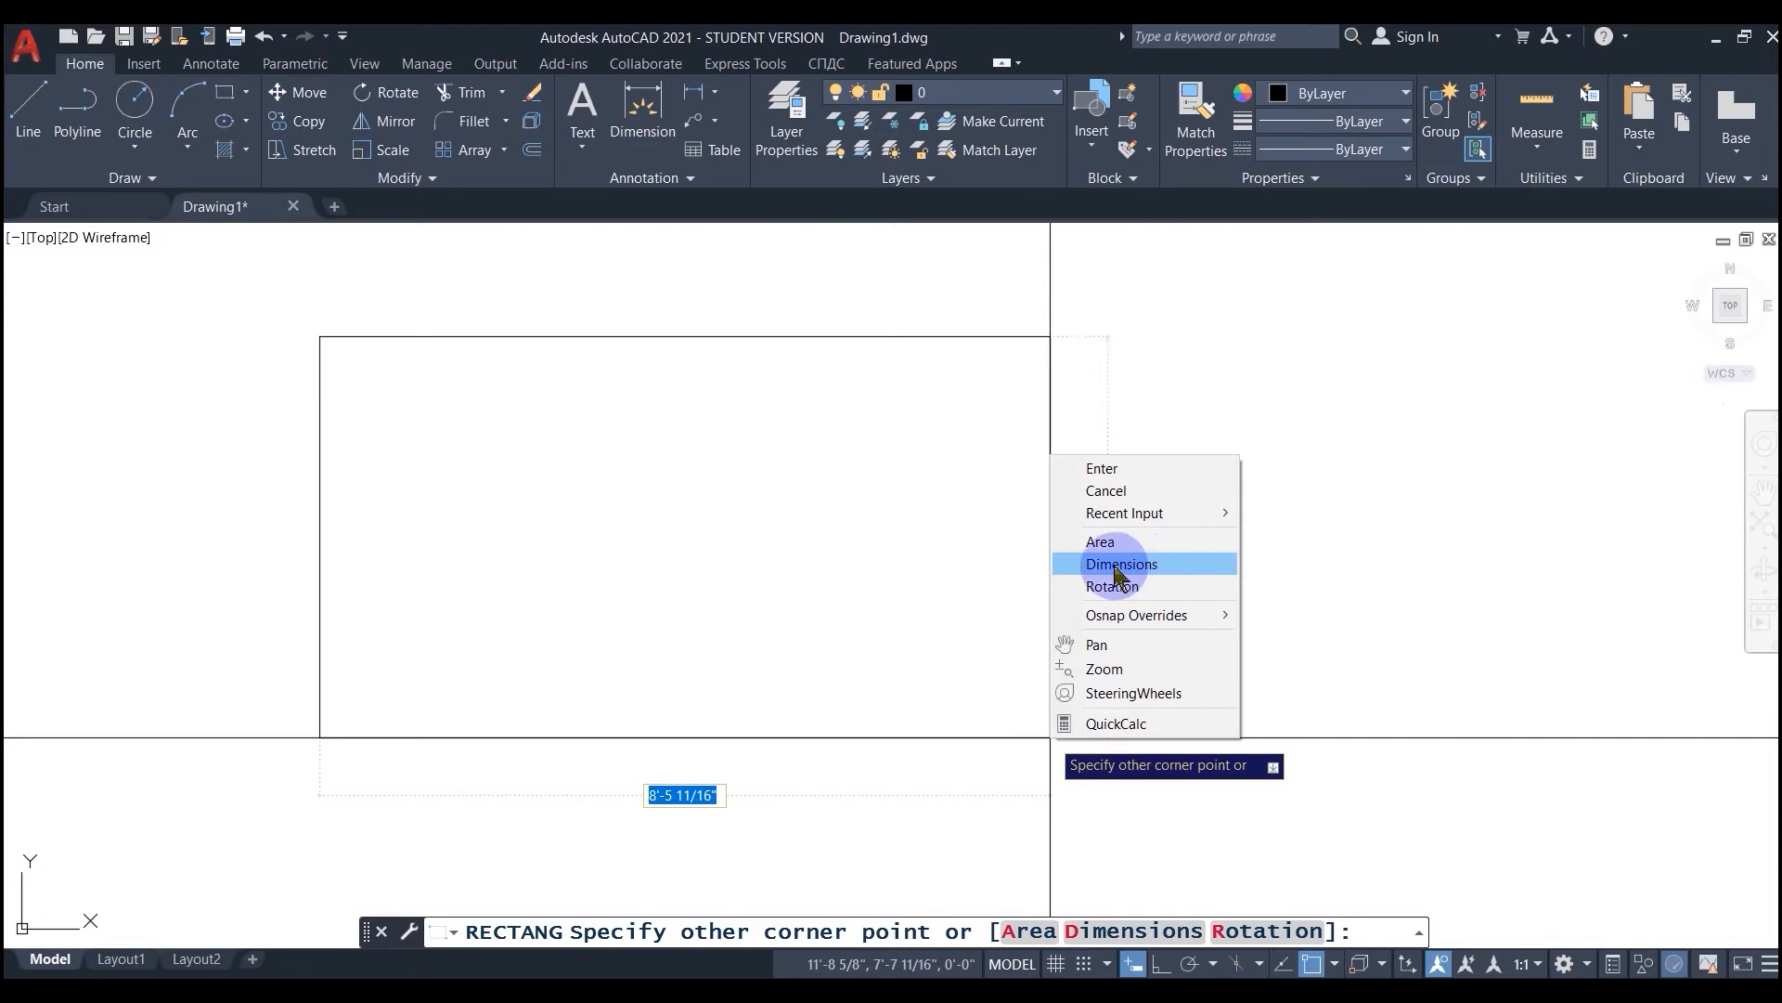
click(1120, 566)
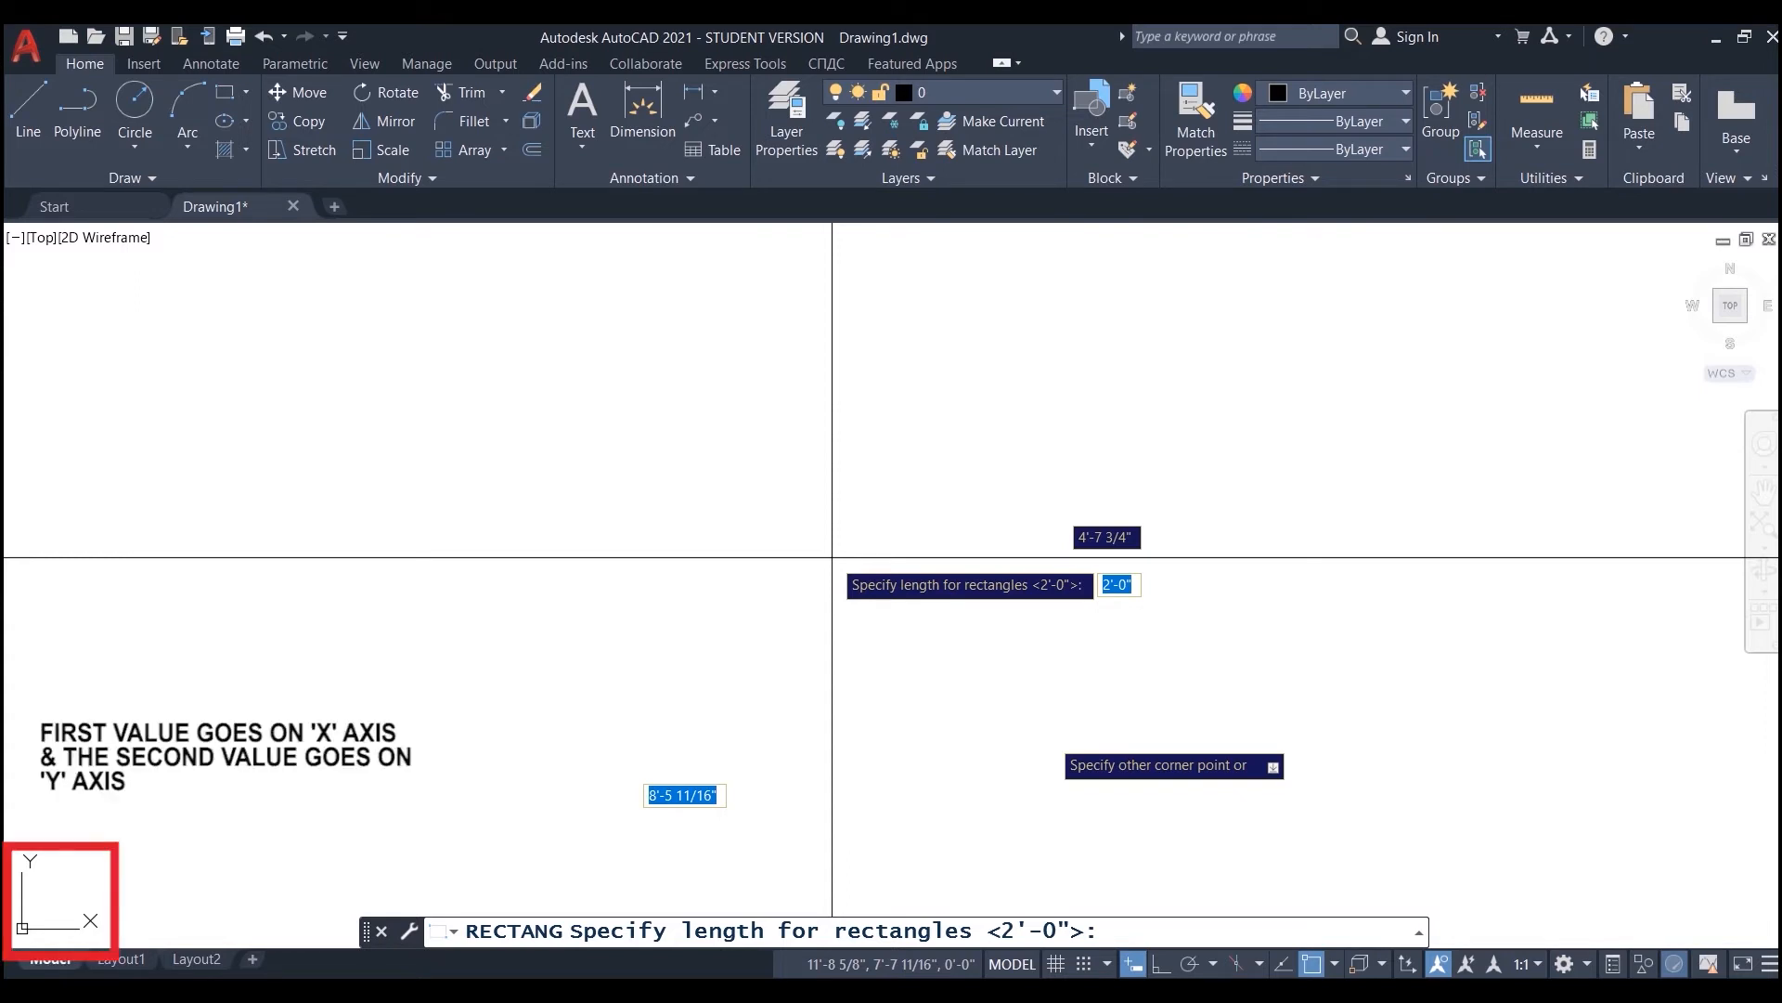
text(2)
key(Return)
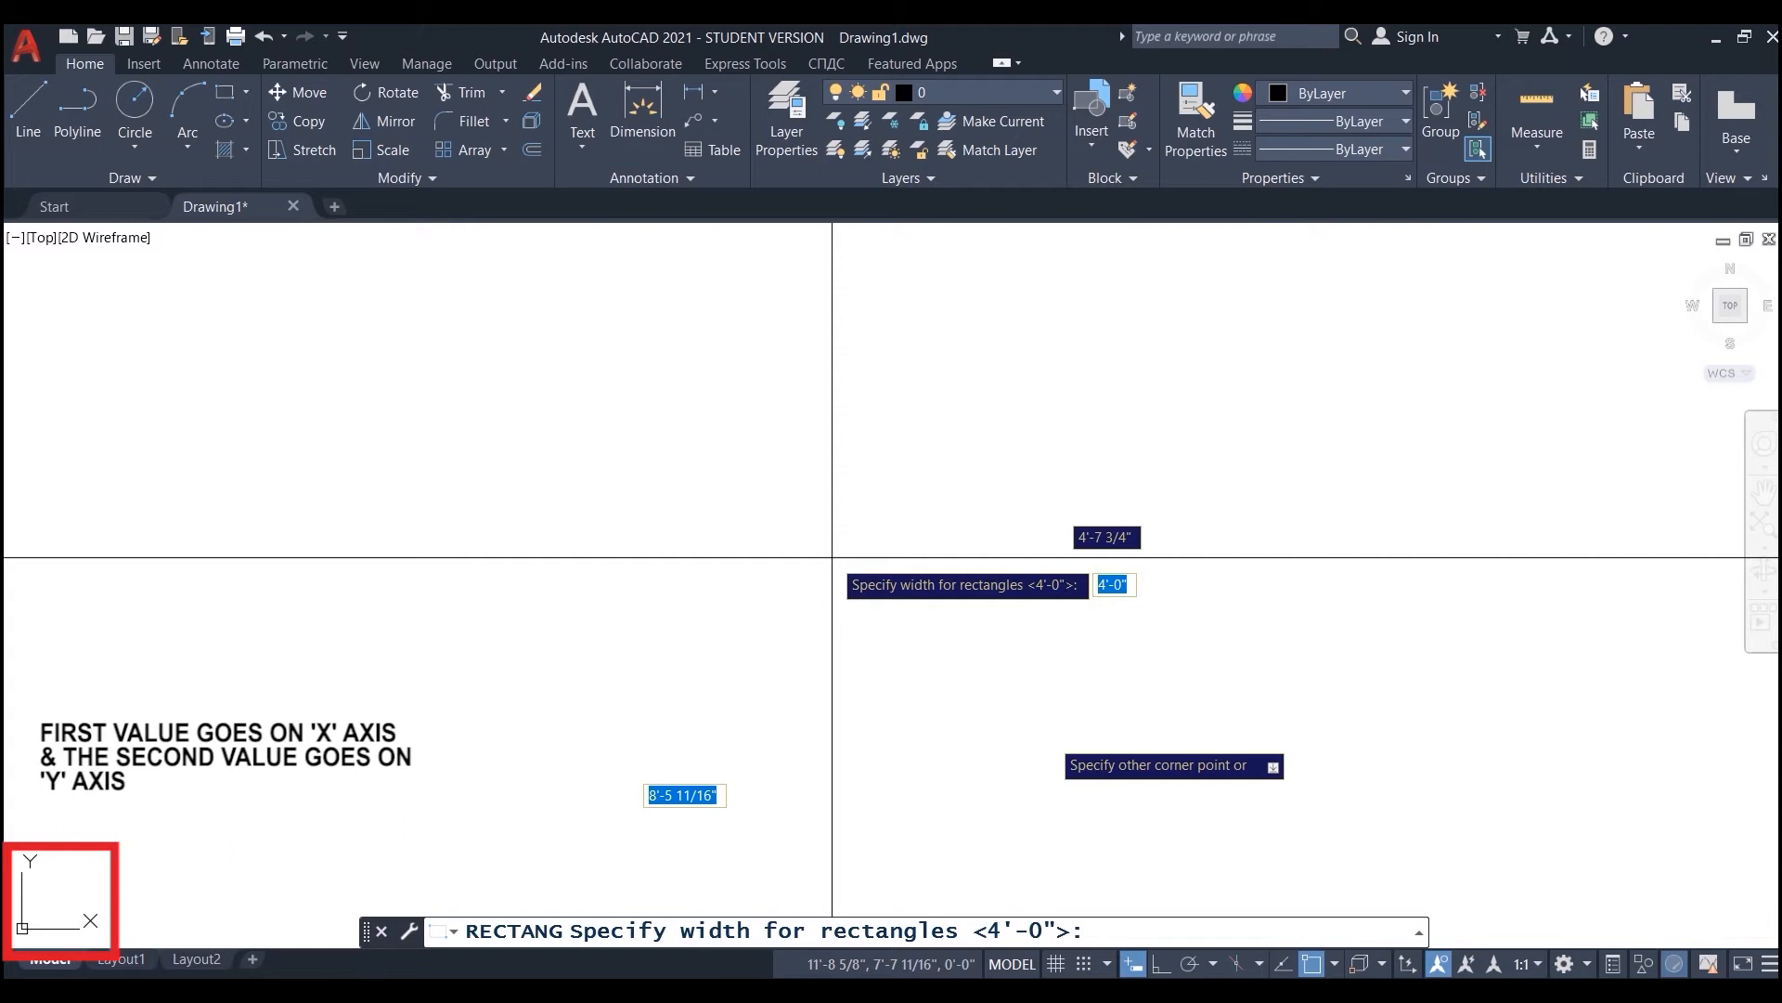
text(4')
key(Return)
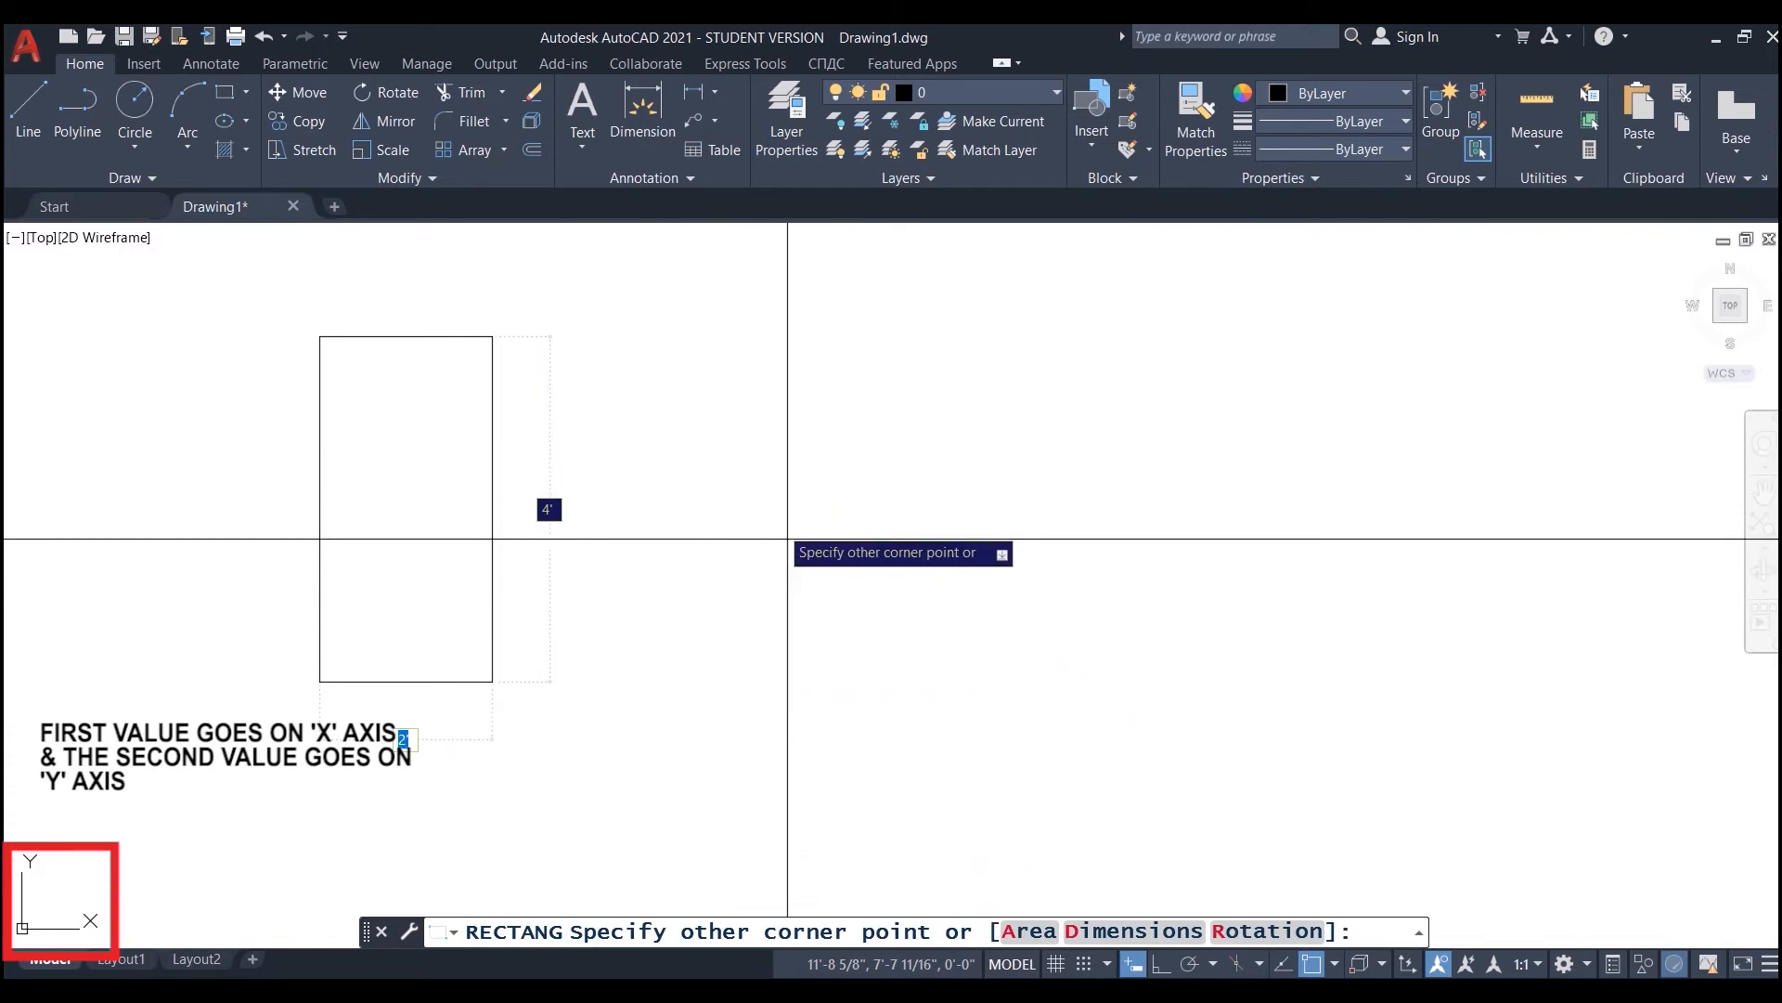
scroll(594, 520, down, 4)
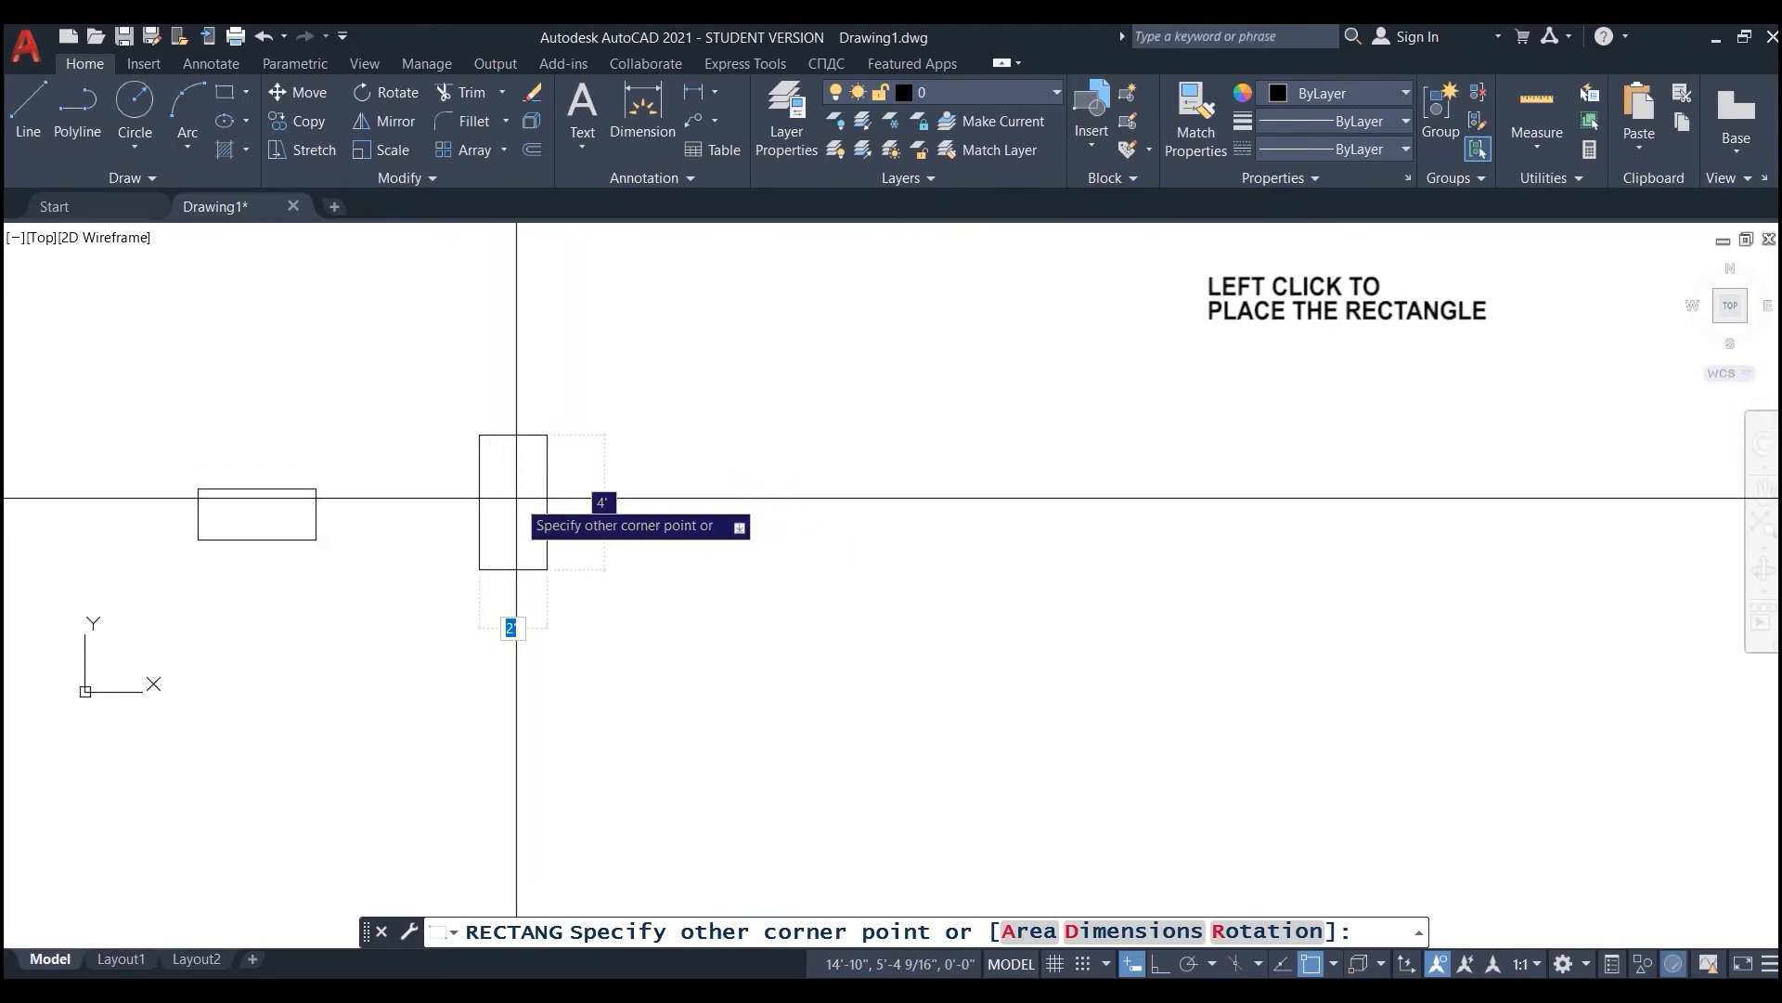
click(425, 480)
Inspect the side lengths of the vertical rectangle at its upper corner grip and clear the selection.
scroll(380, 504, up, 4)
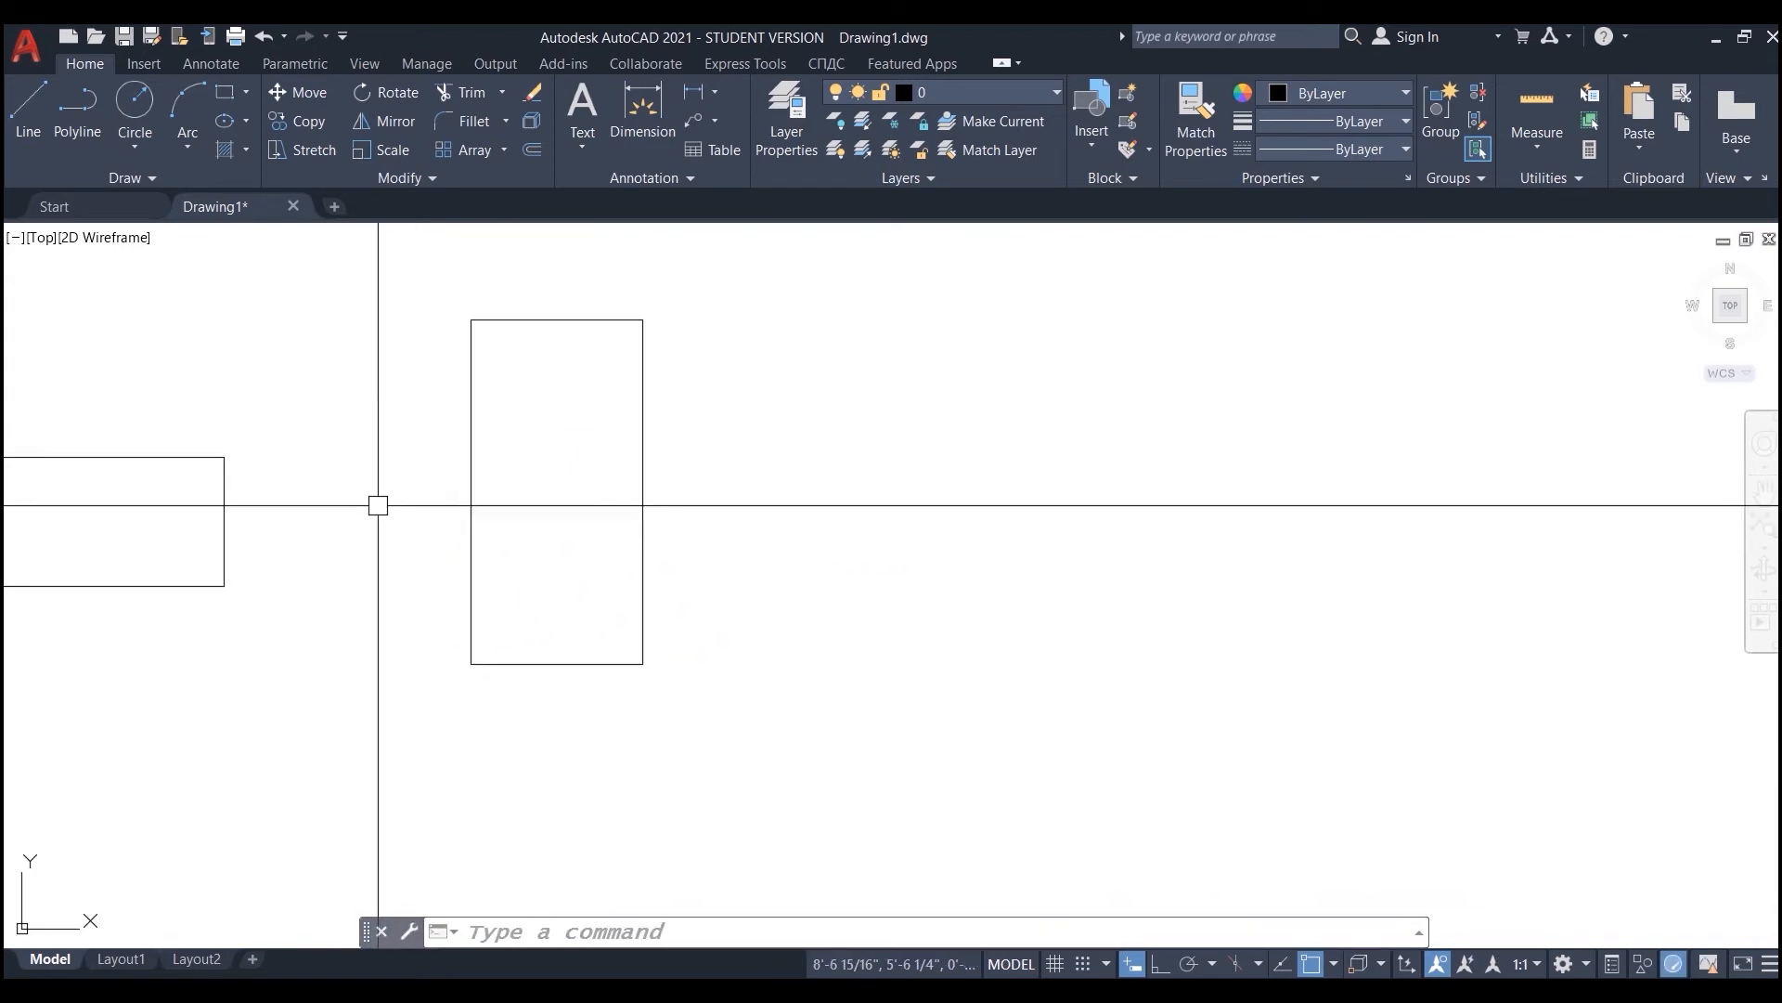
middle_drag(374, 504, 519, 544)
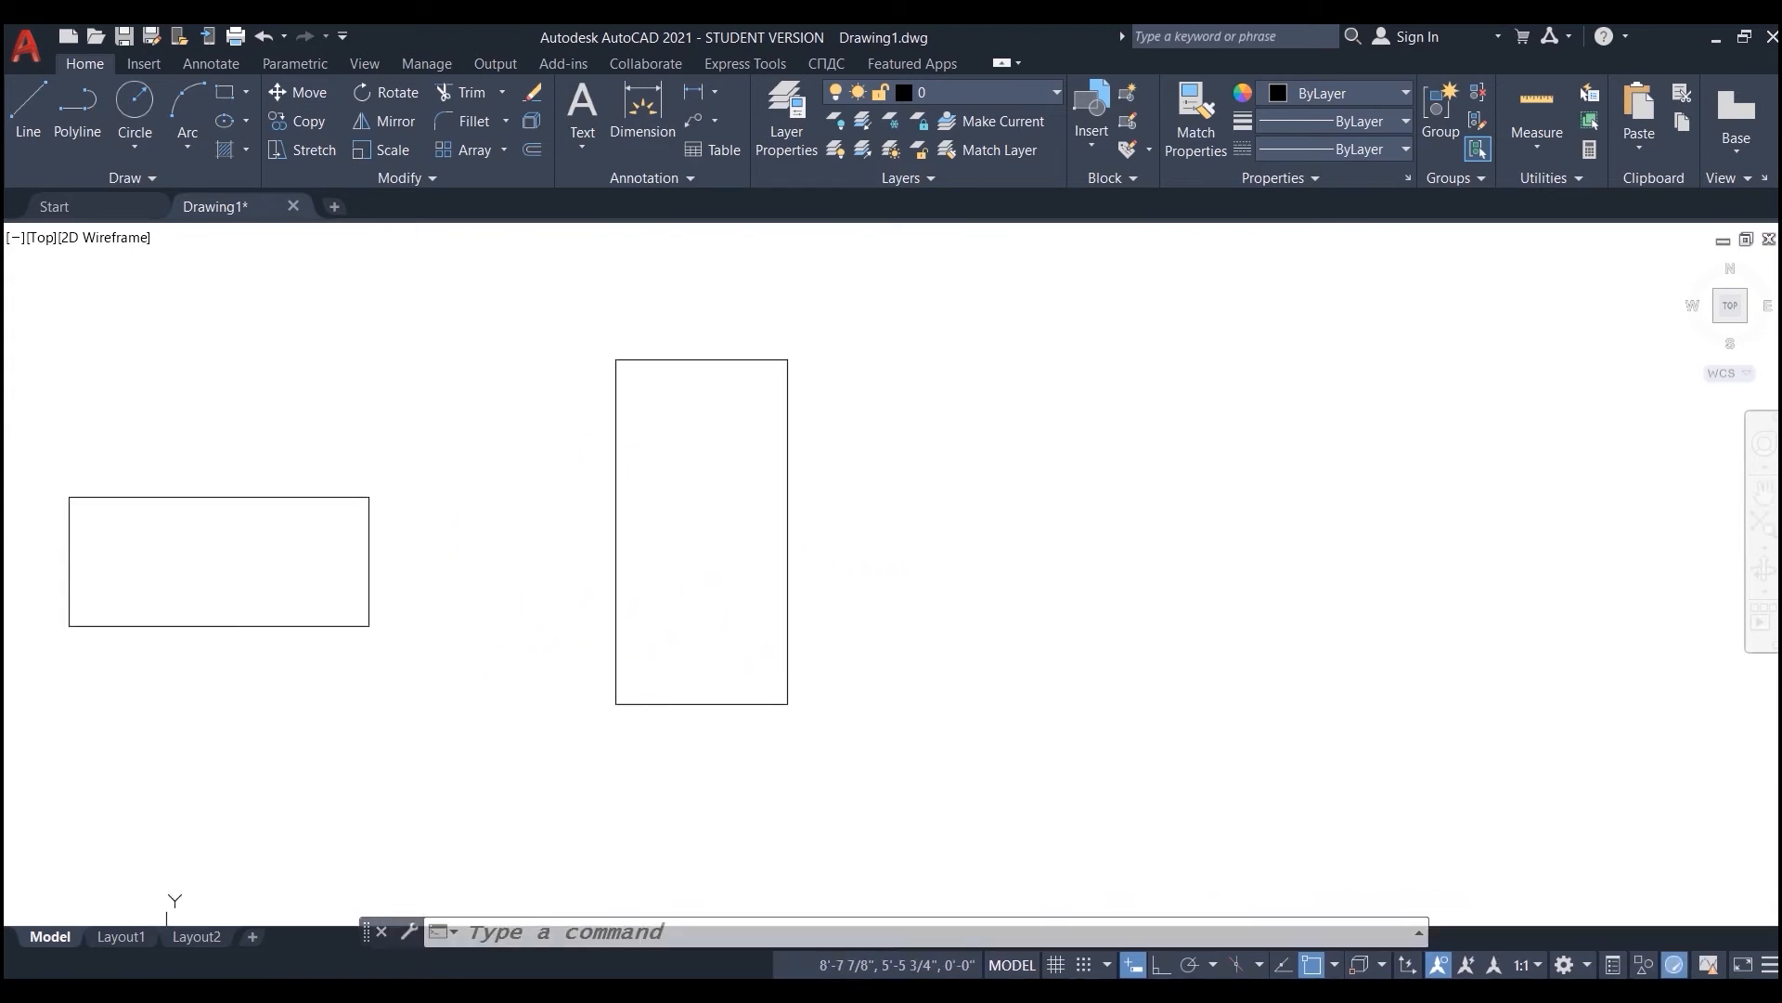
click(679, 353)
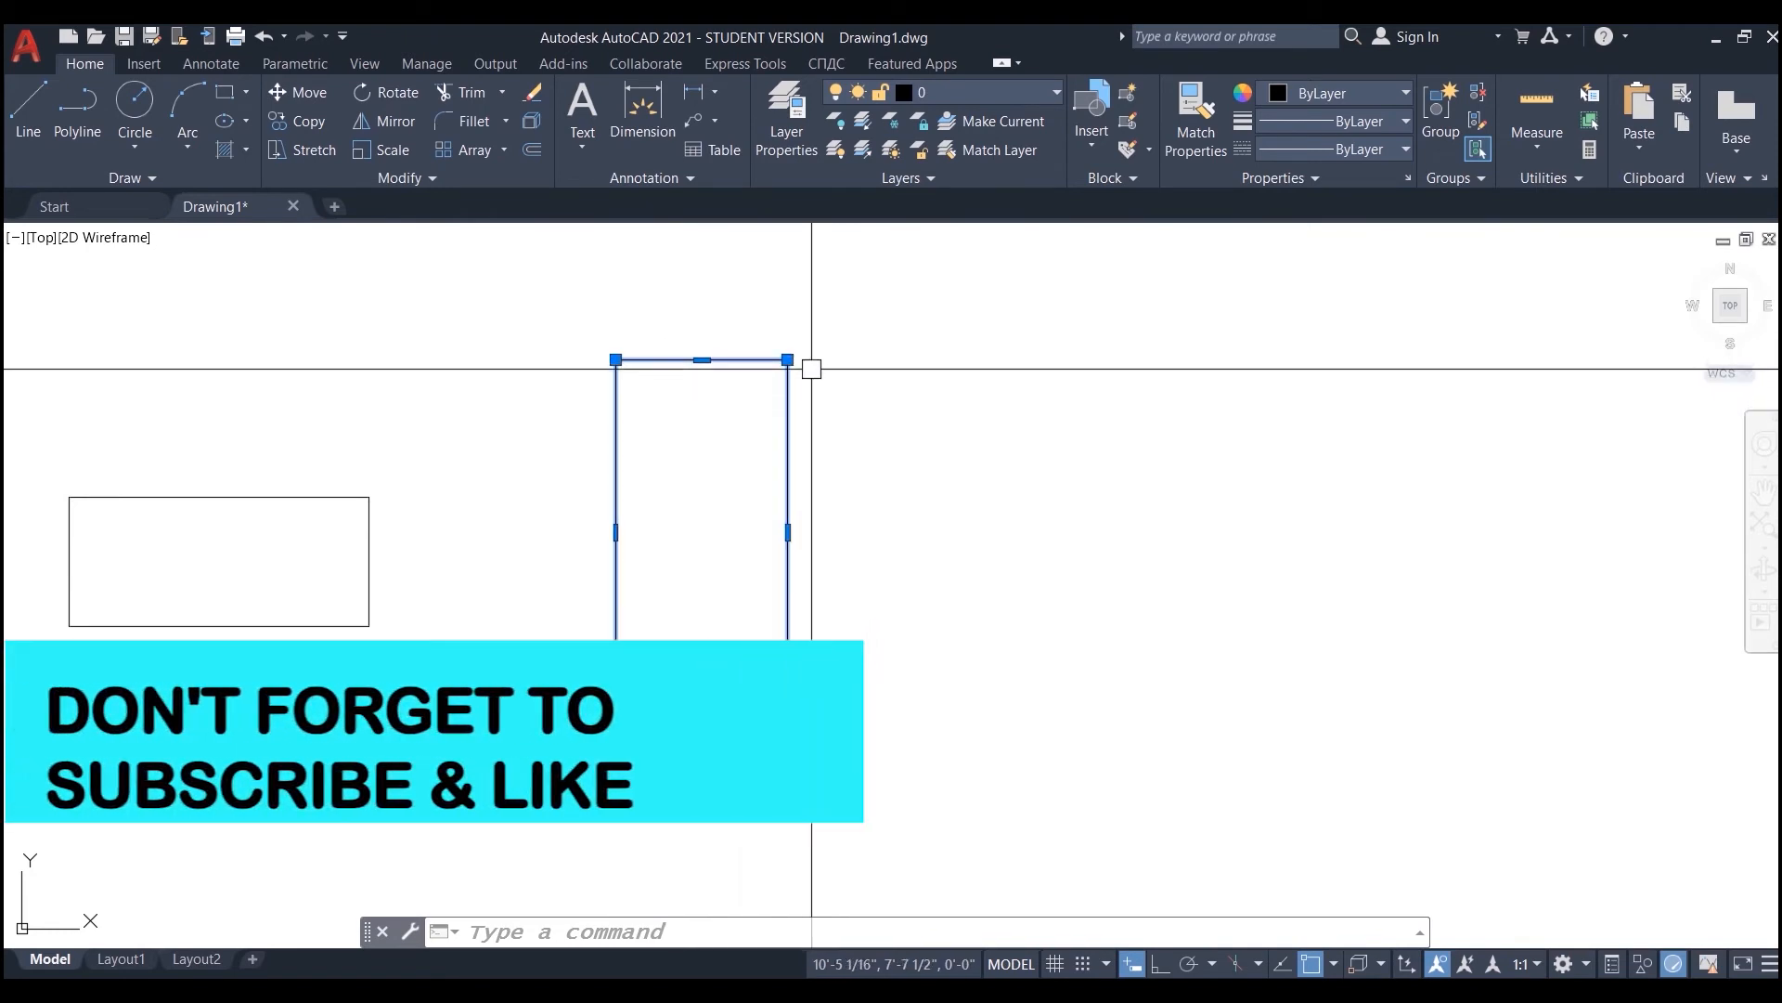
mouse_move(788, 360)
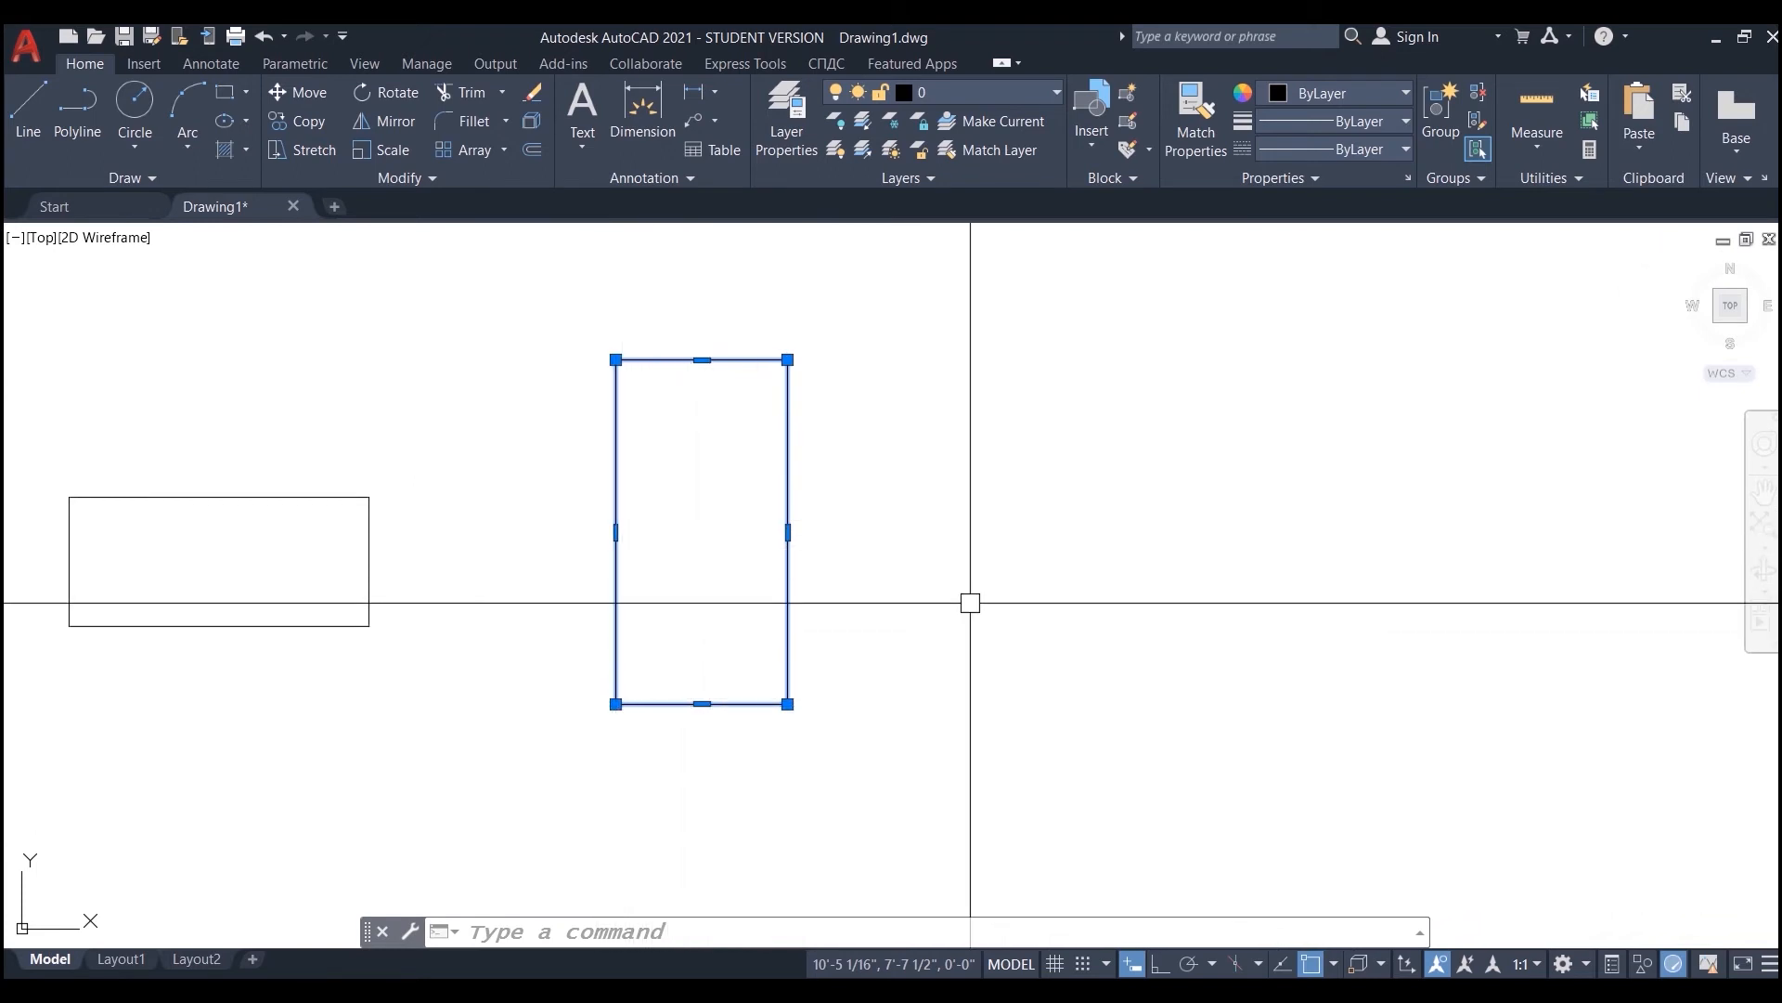
key(Escape)
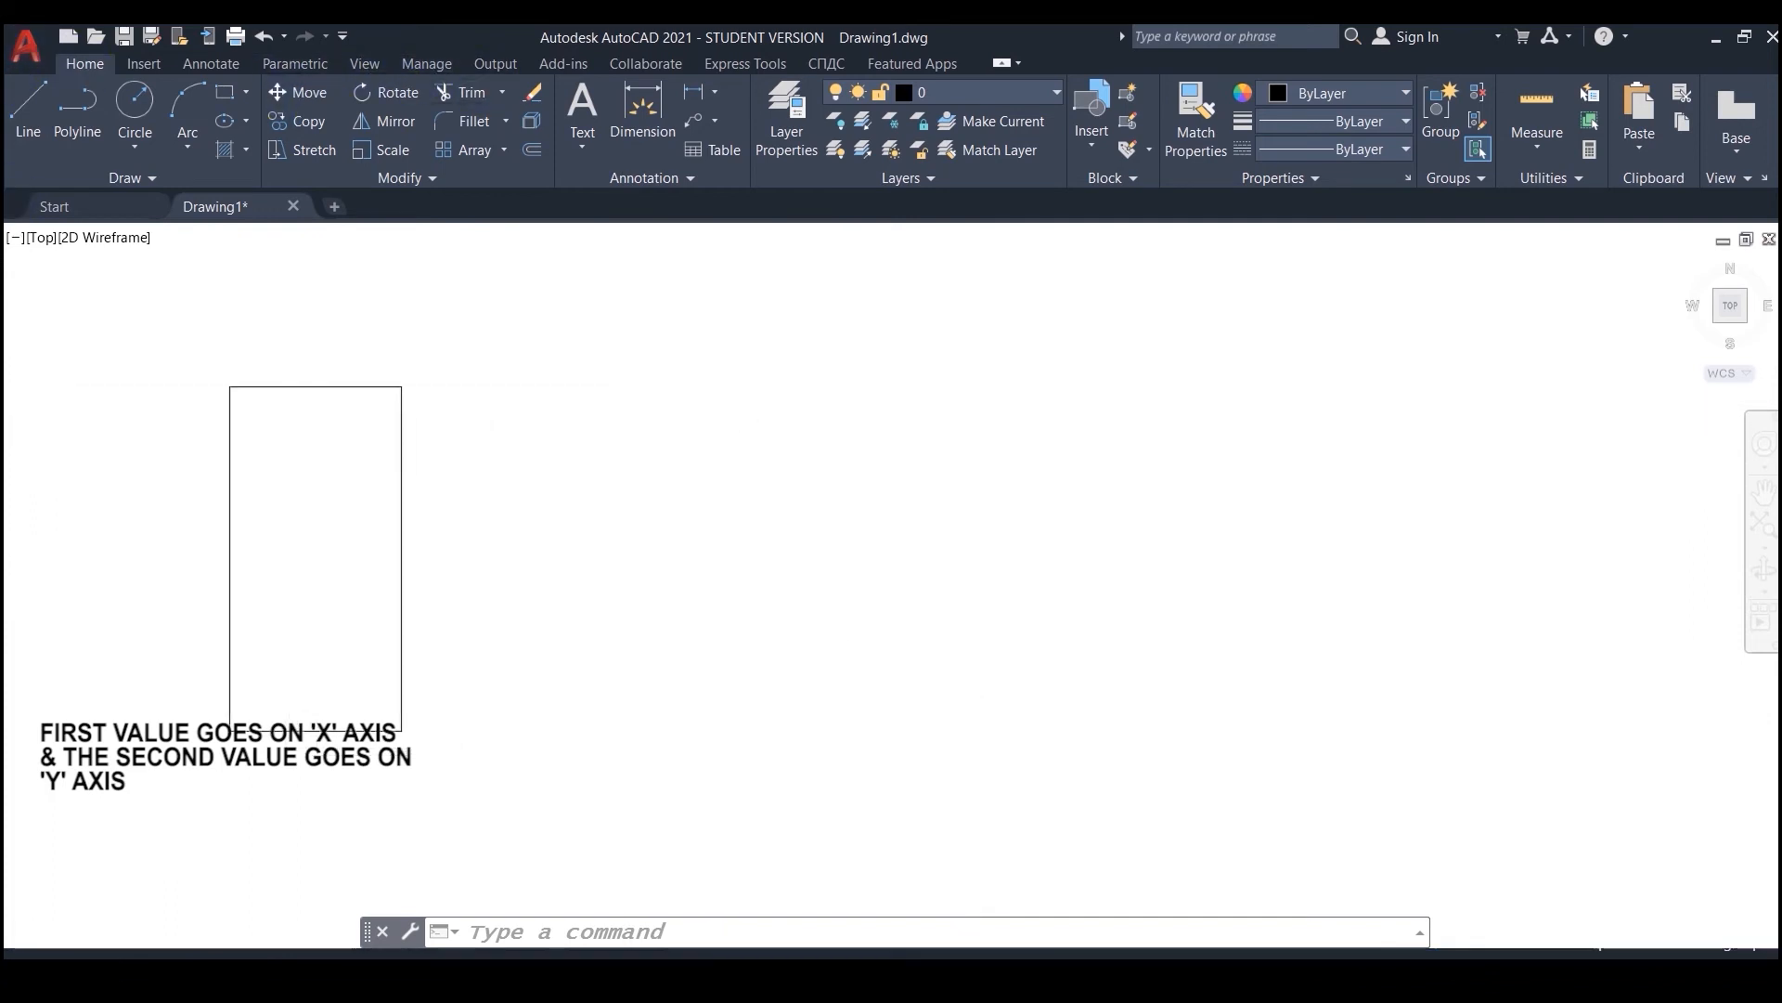
Draw a horizontal rectangle beside the vertical one using the Dimensions option, with length 4' and width 2'.
click(226, 96)
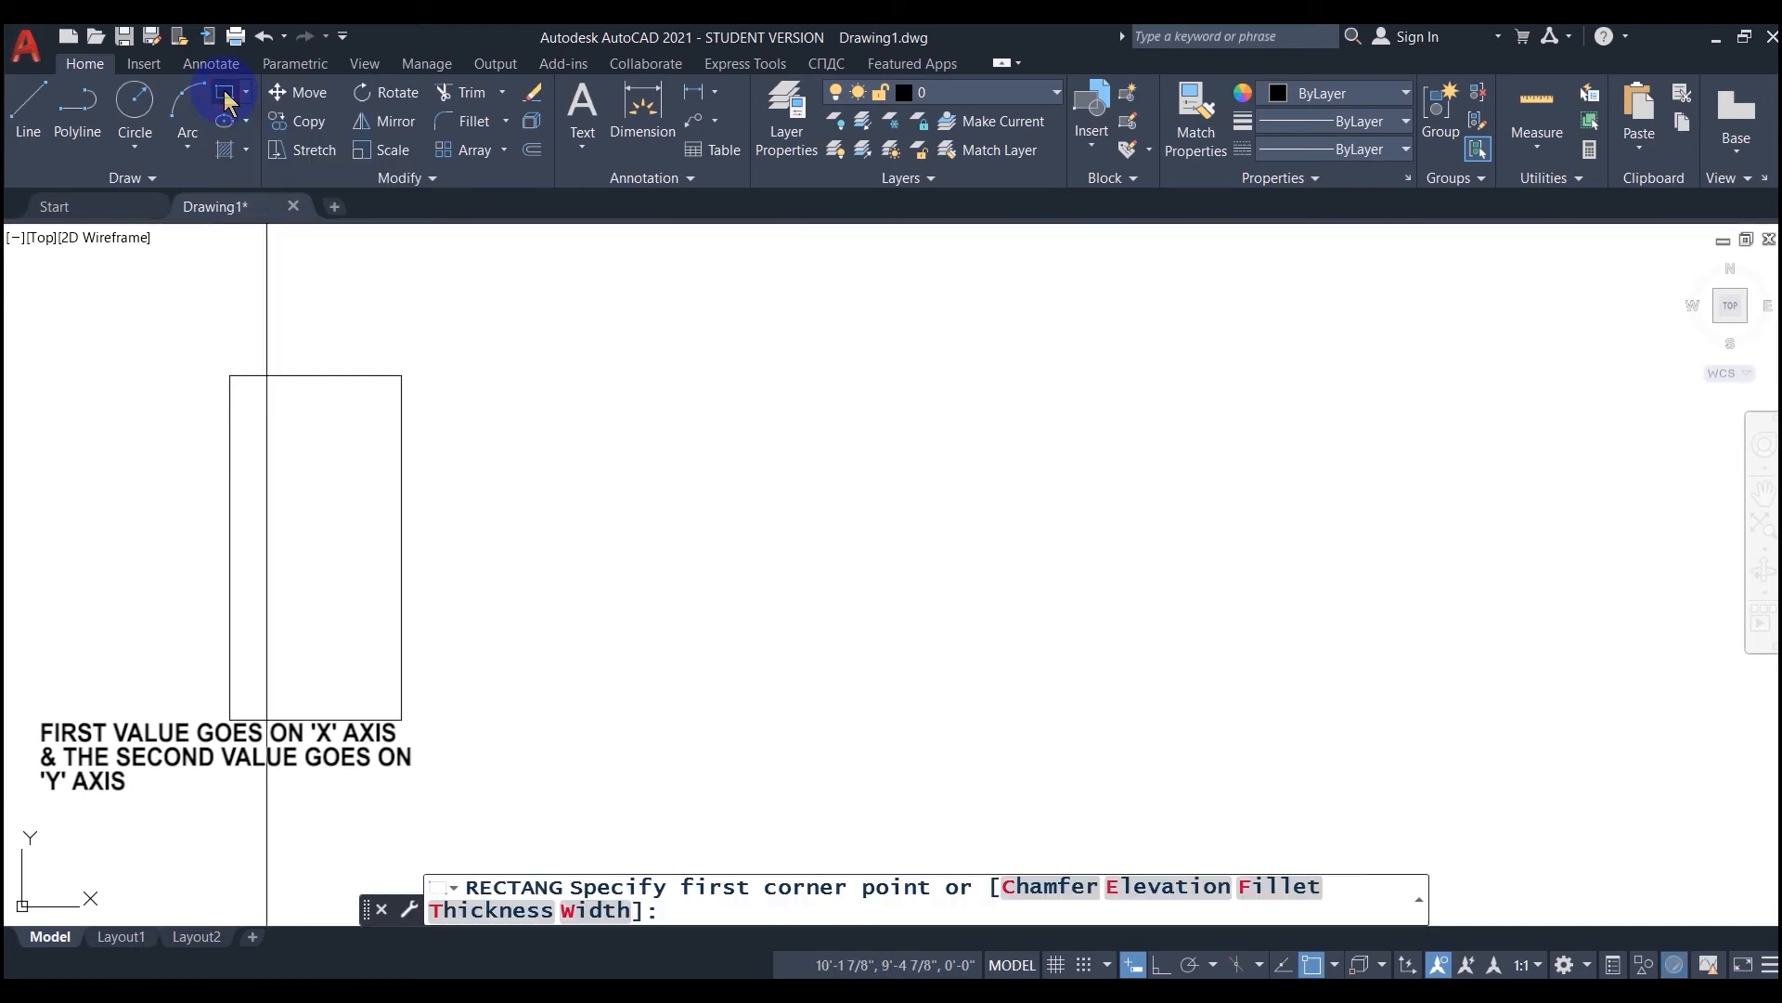
click(611, 386)
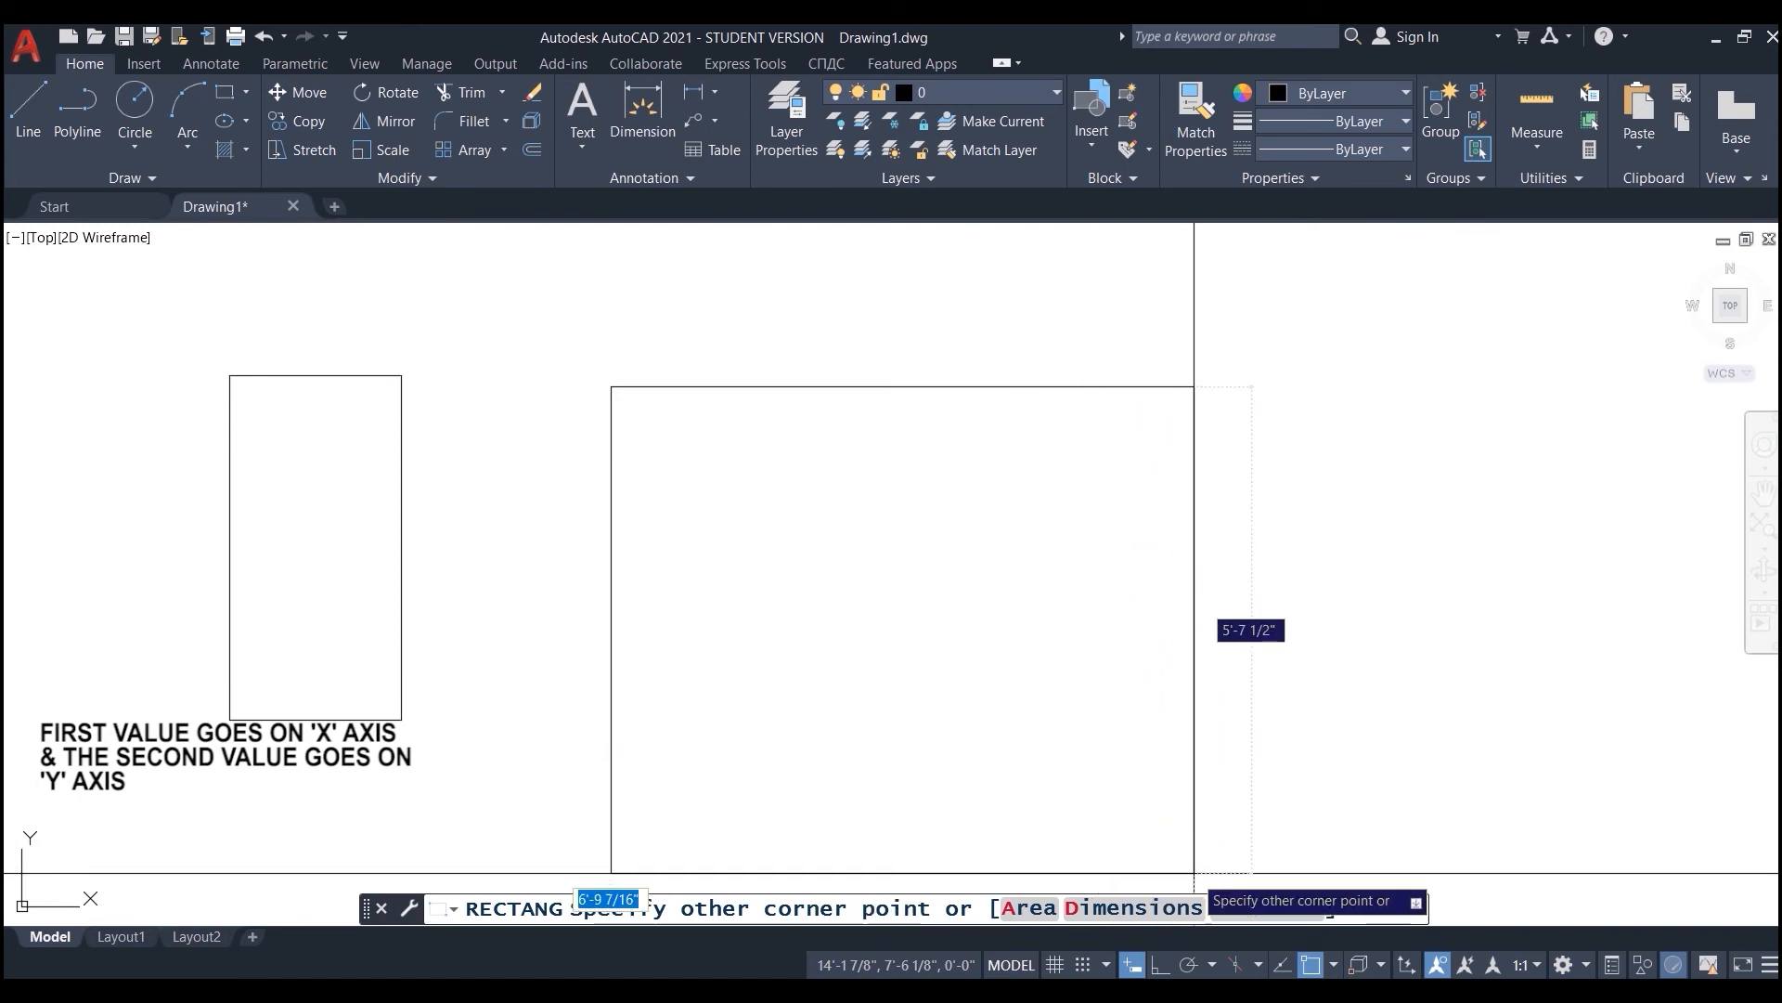
click(1111, 910)
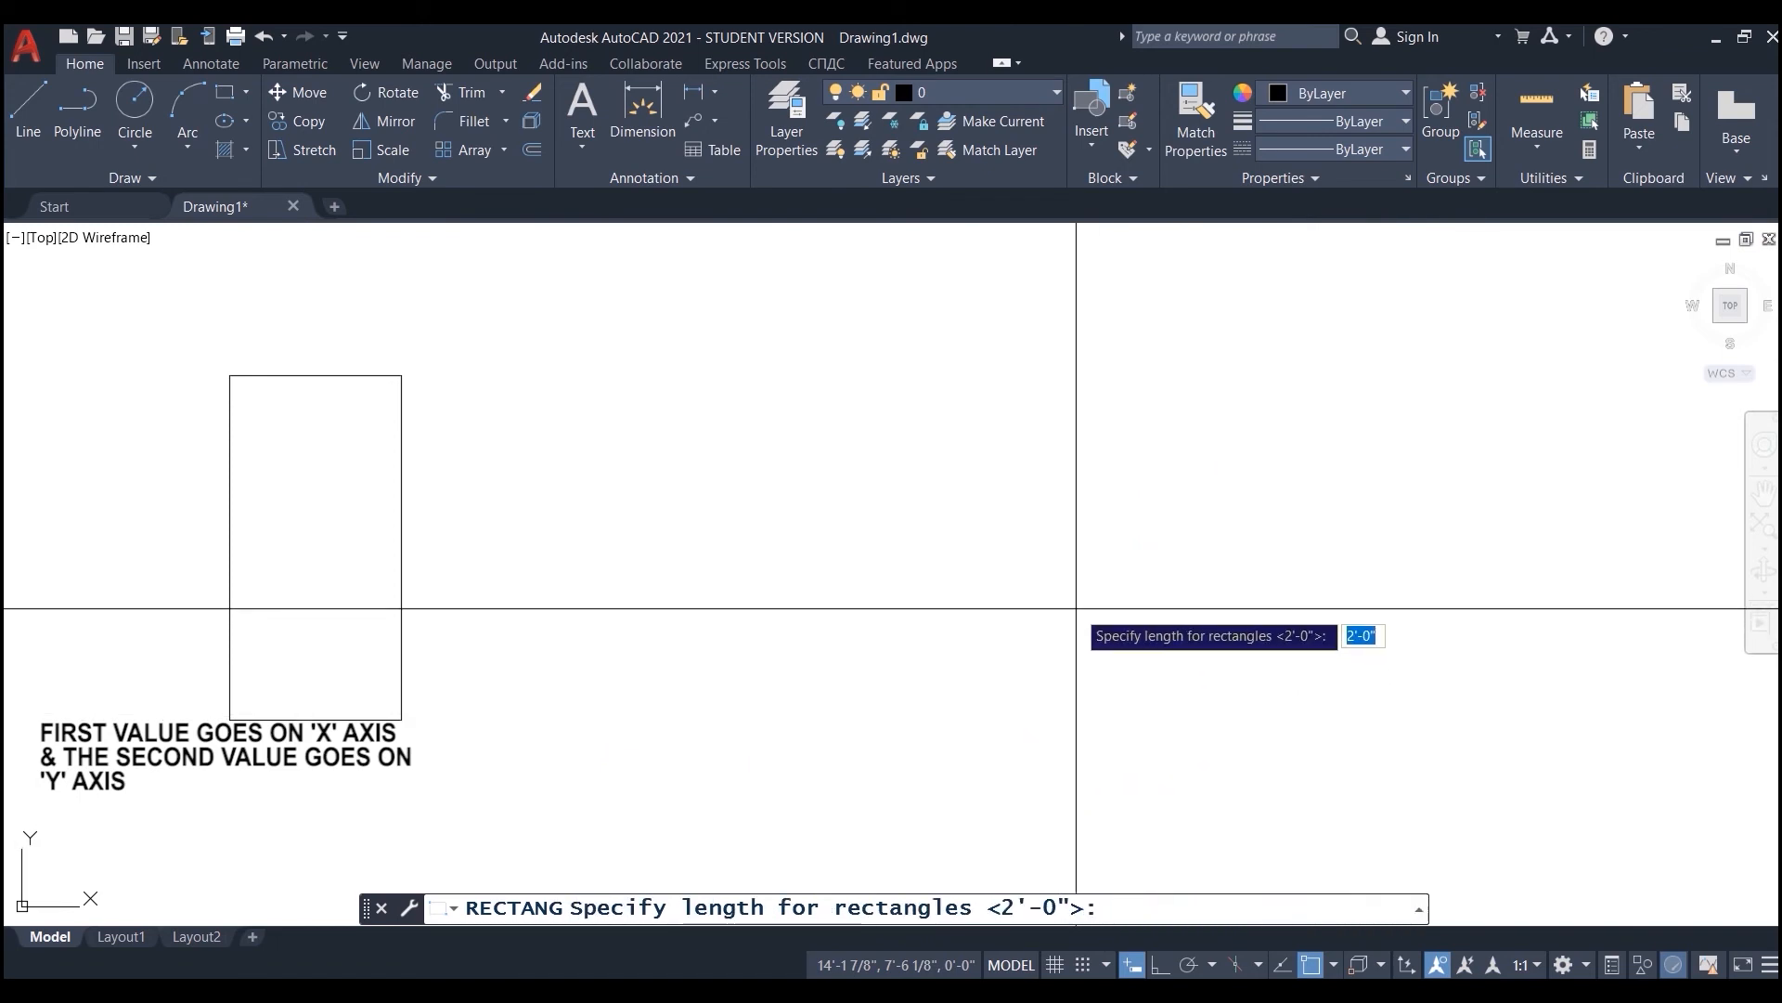
text(4)
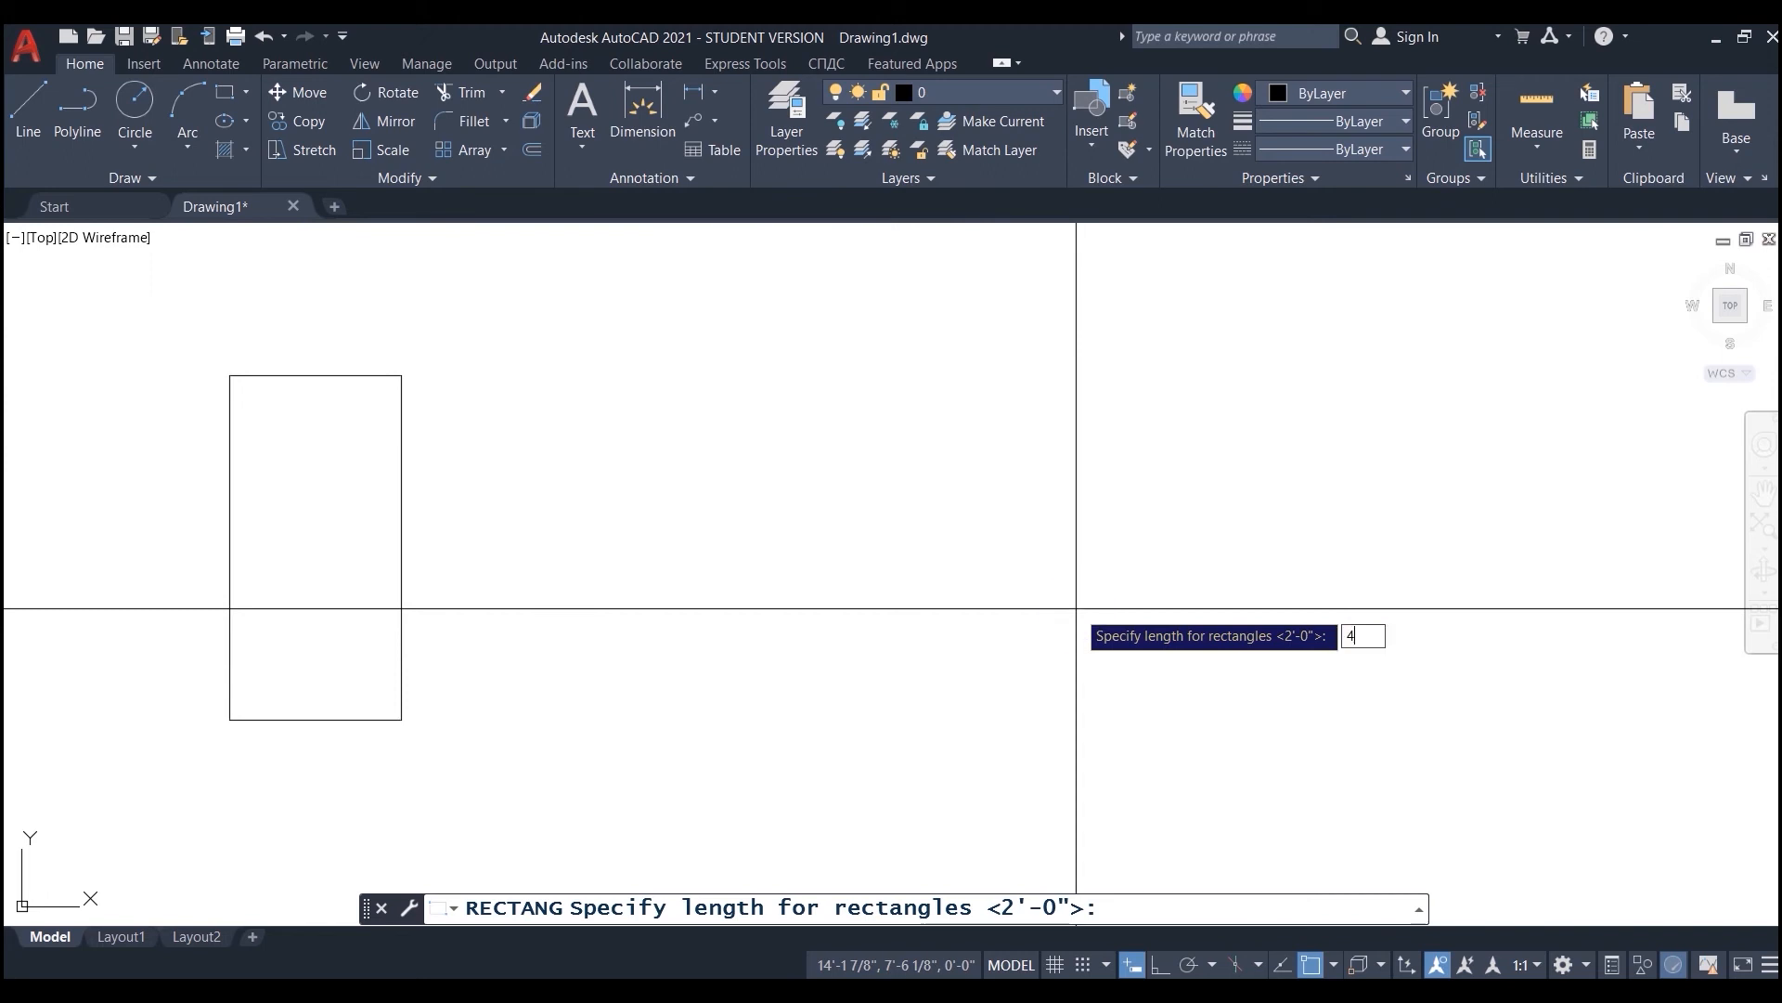
text(')
key(Return)
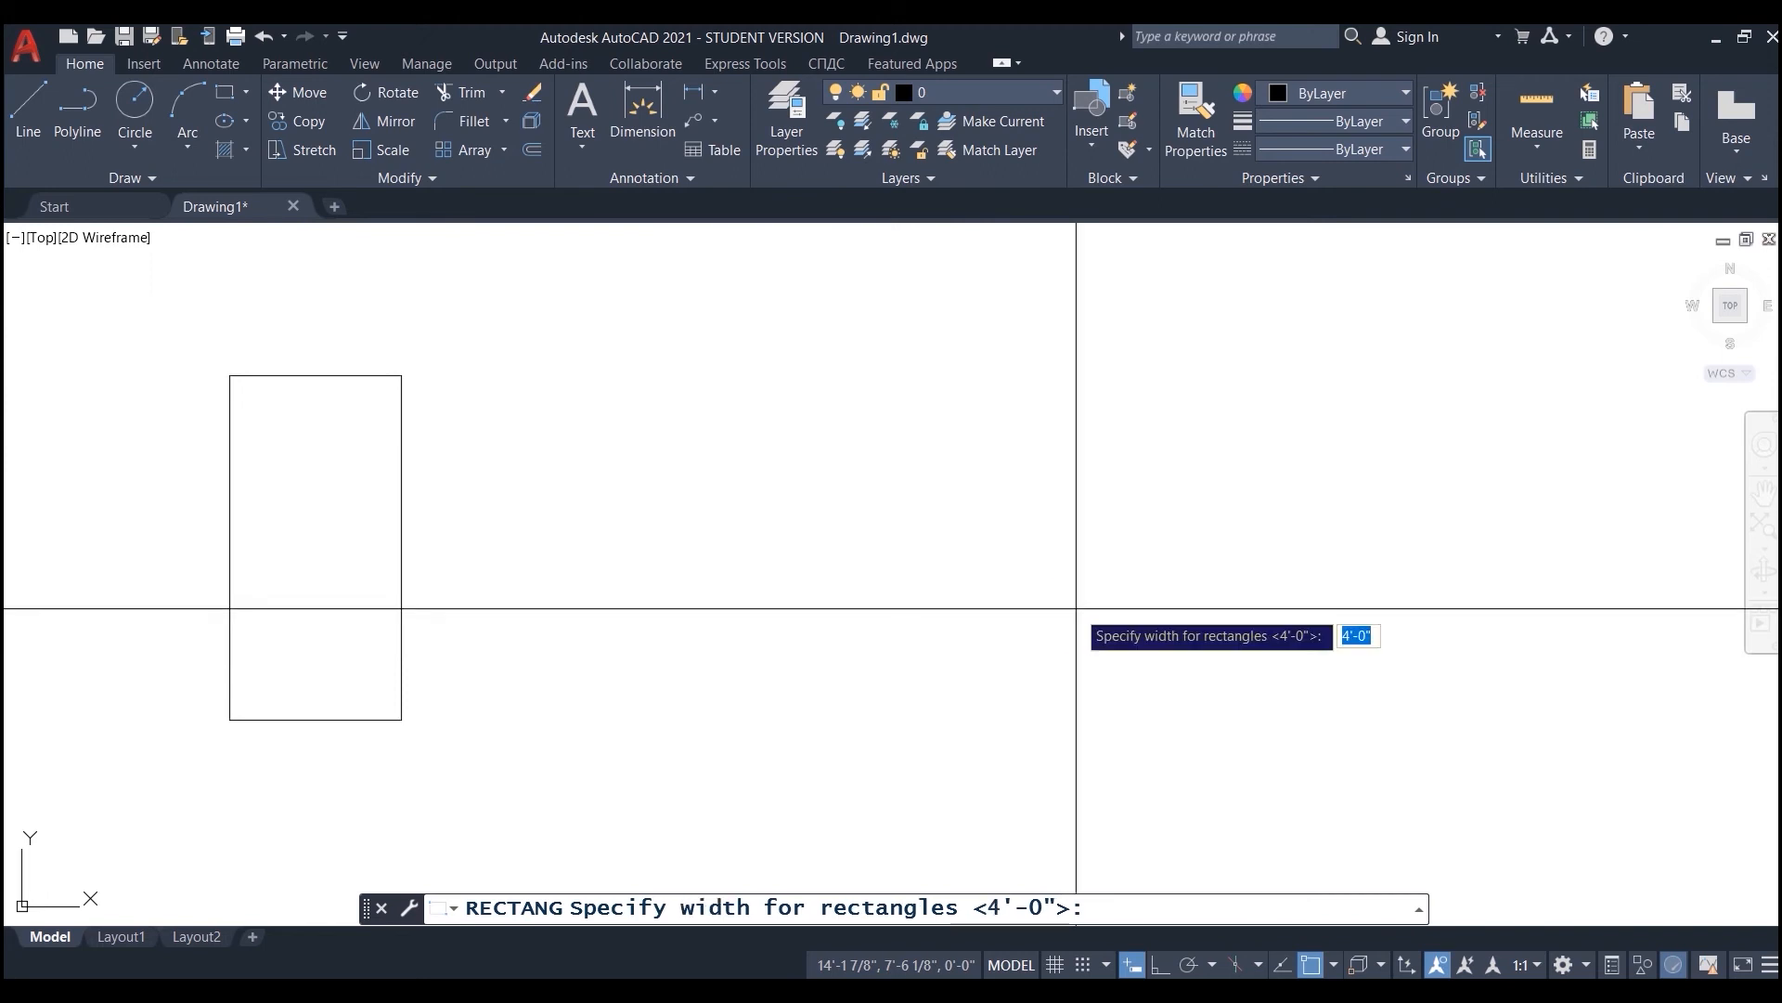
text(2')
key(Return)
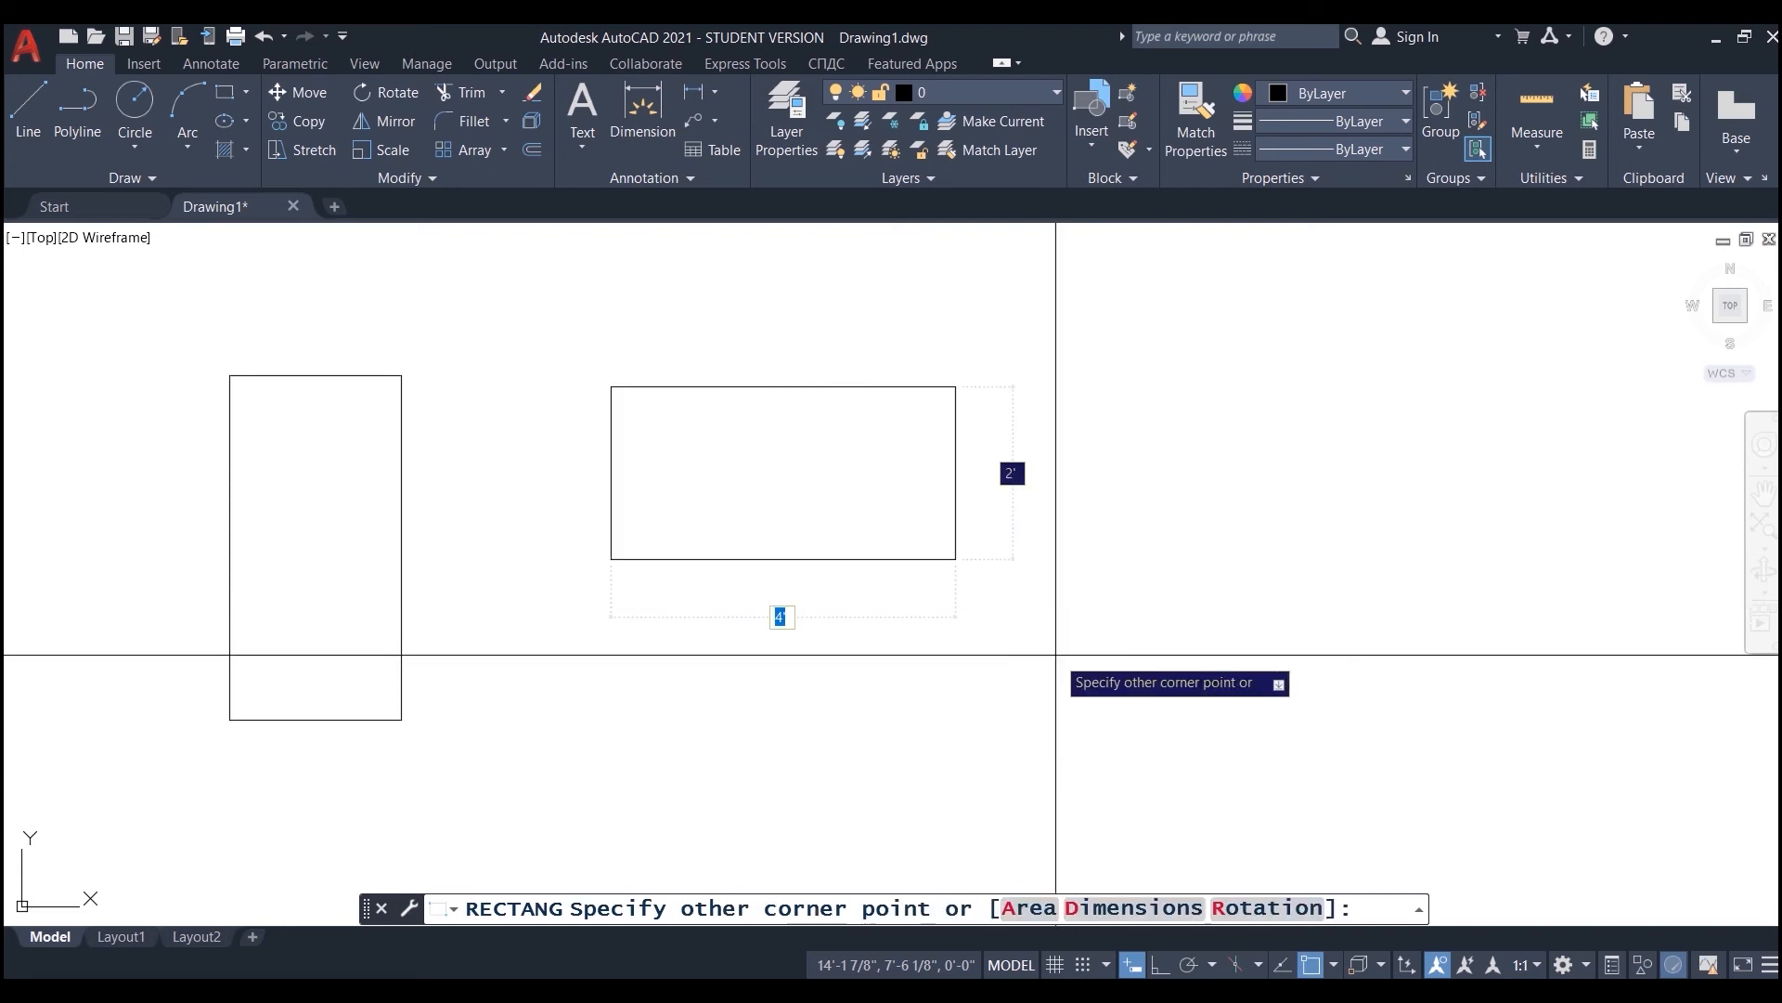
click(991, 588)
Inspect the side lengths of the new horizontal rectangle at its lower corner grip and clear the selection.
click(781, 559)
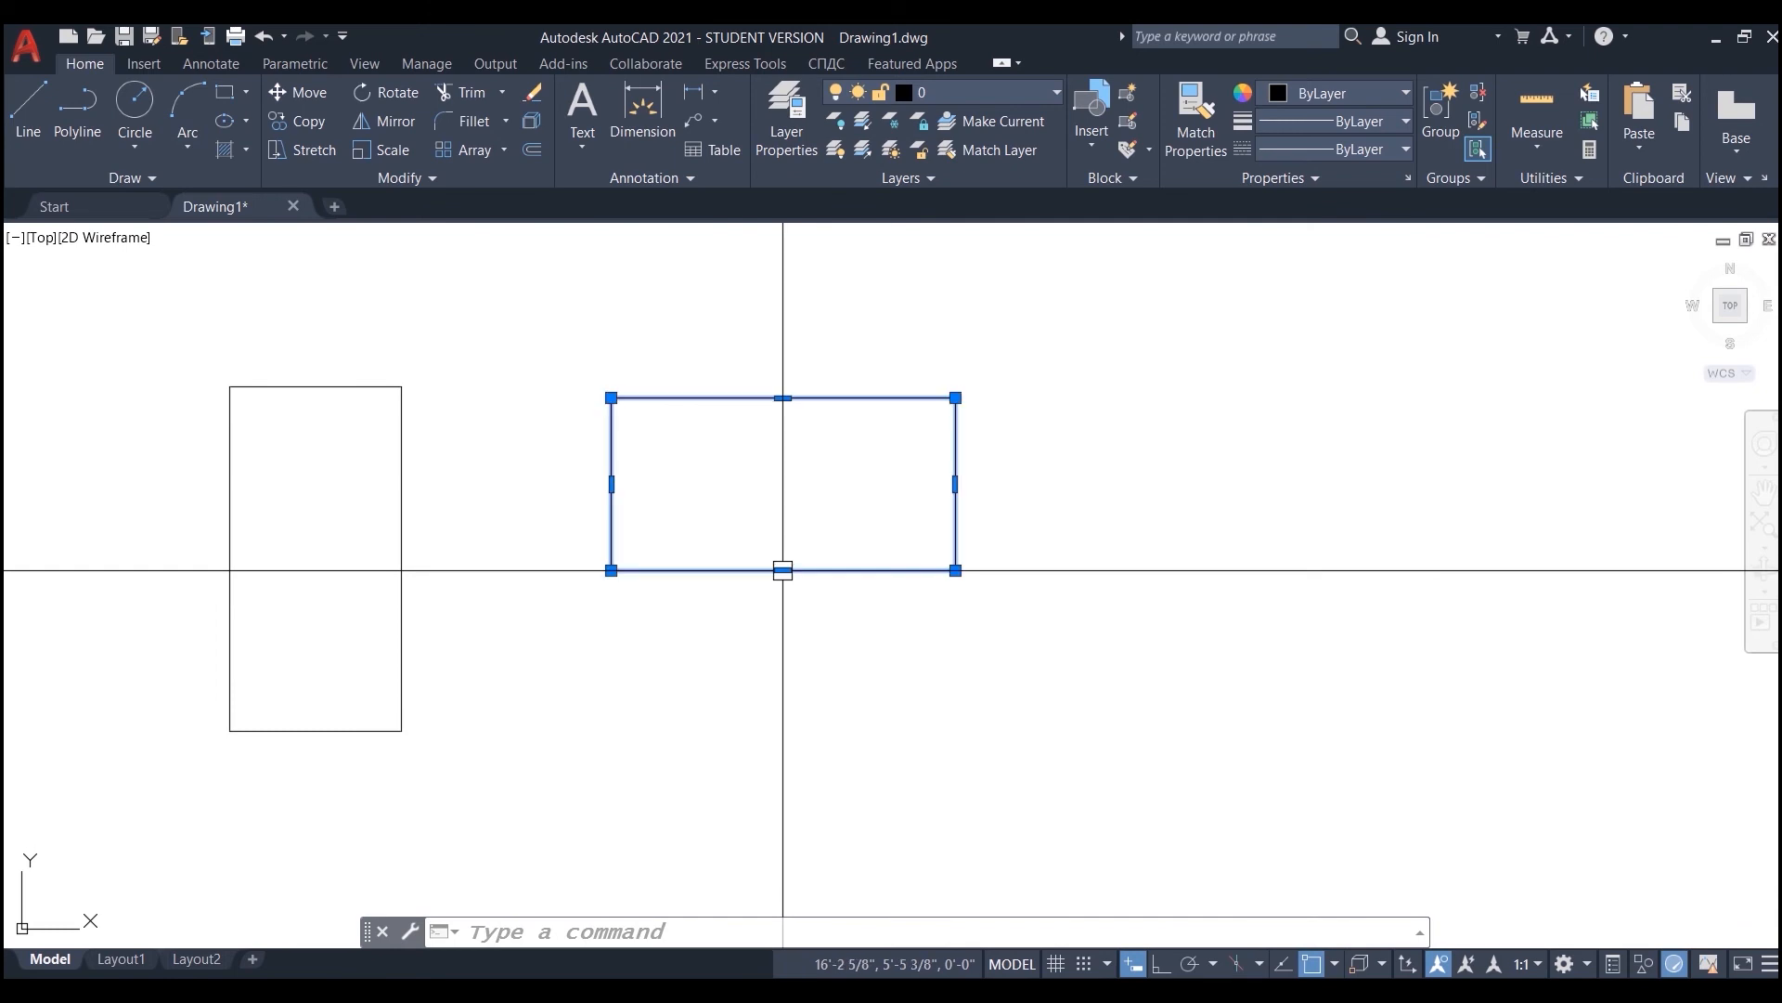
scroll(927, 576, up, 2)
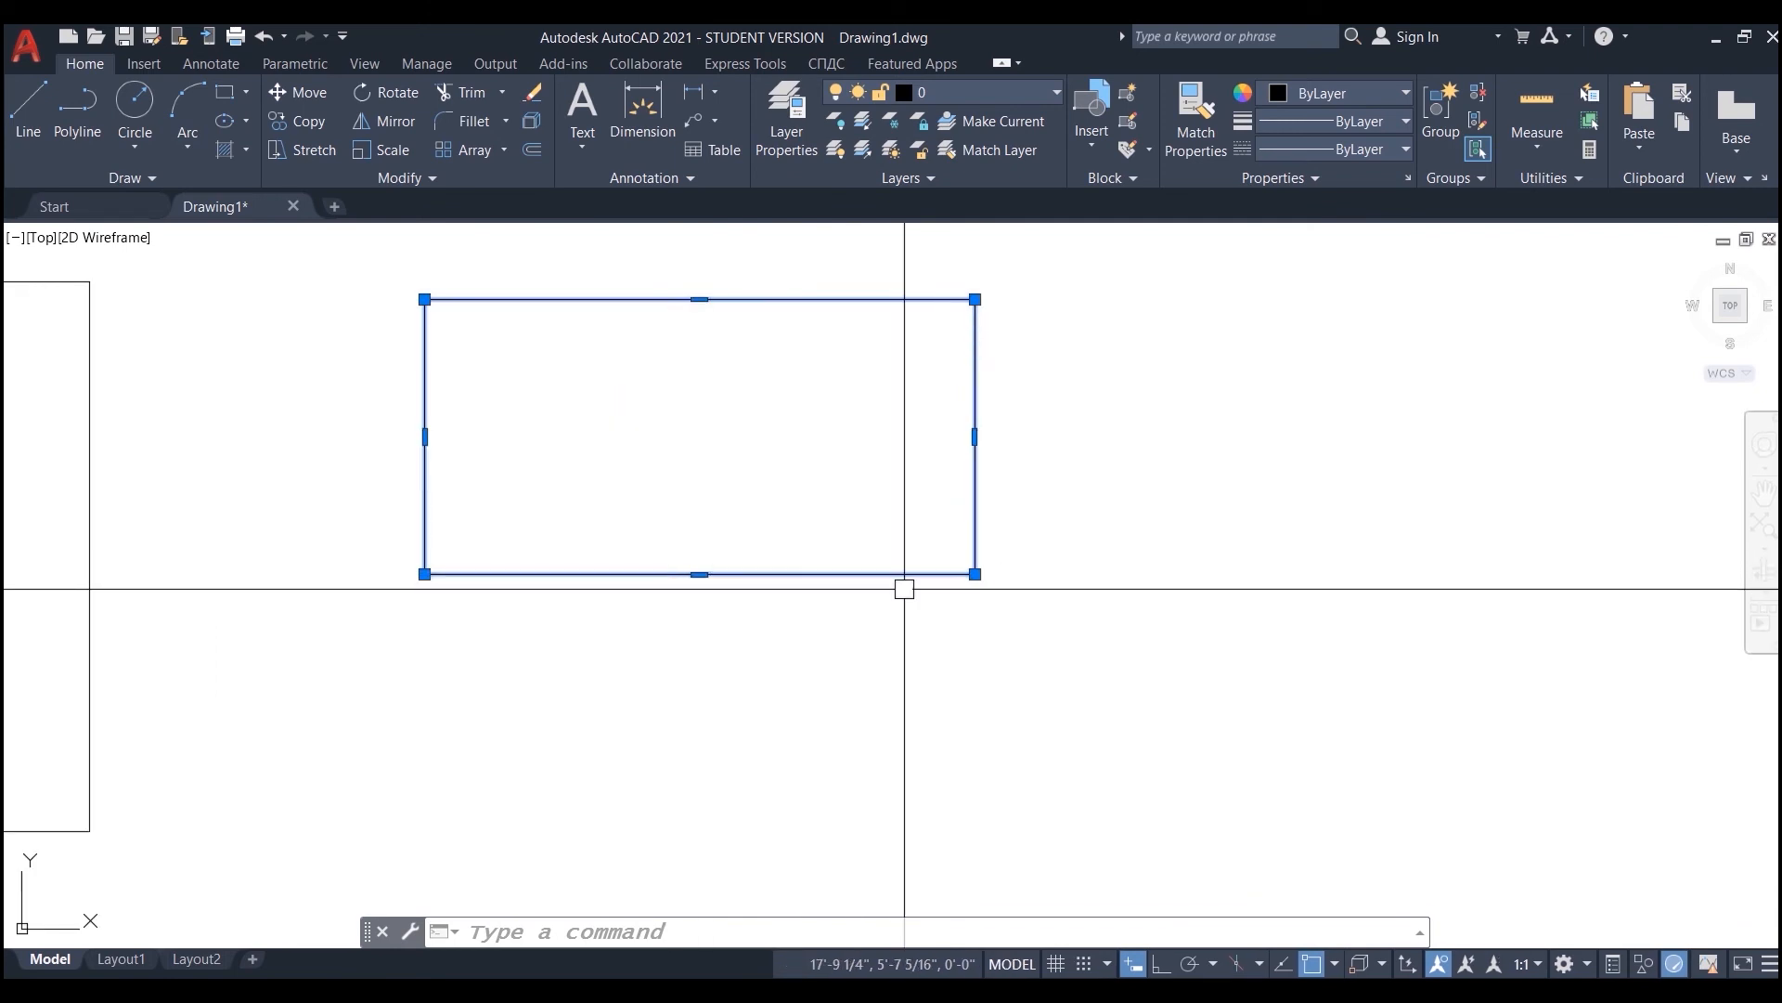
mouse_move(975, 576)
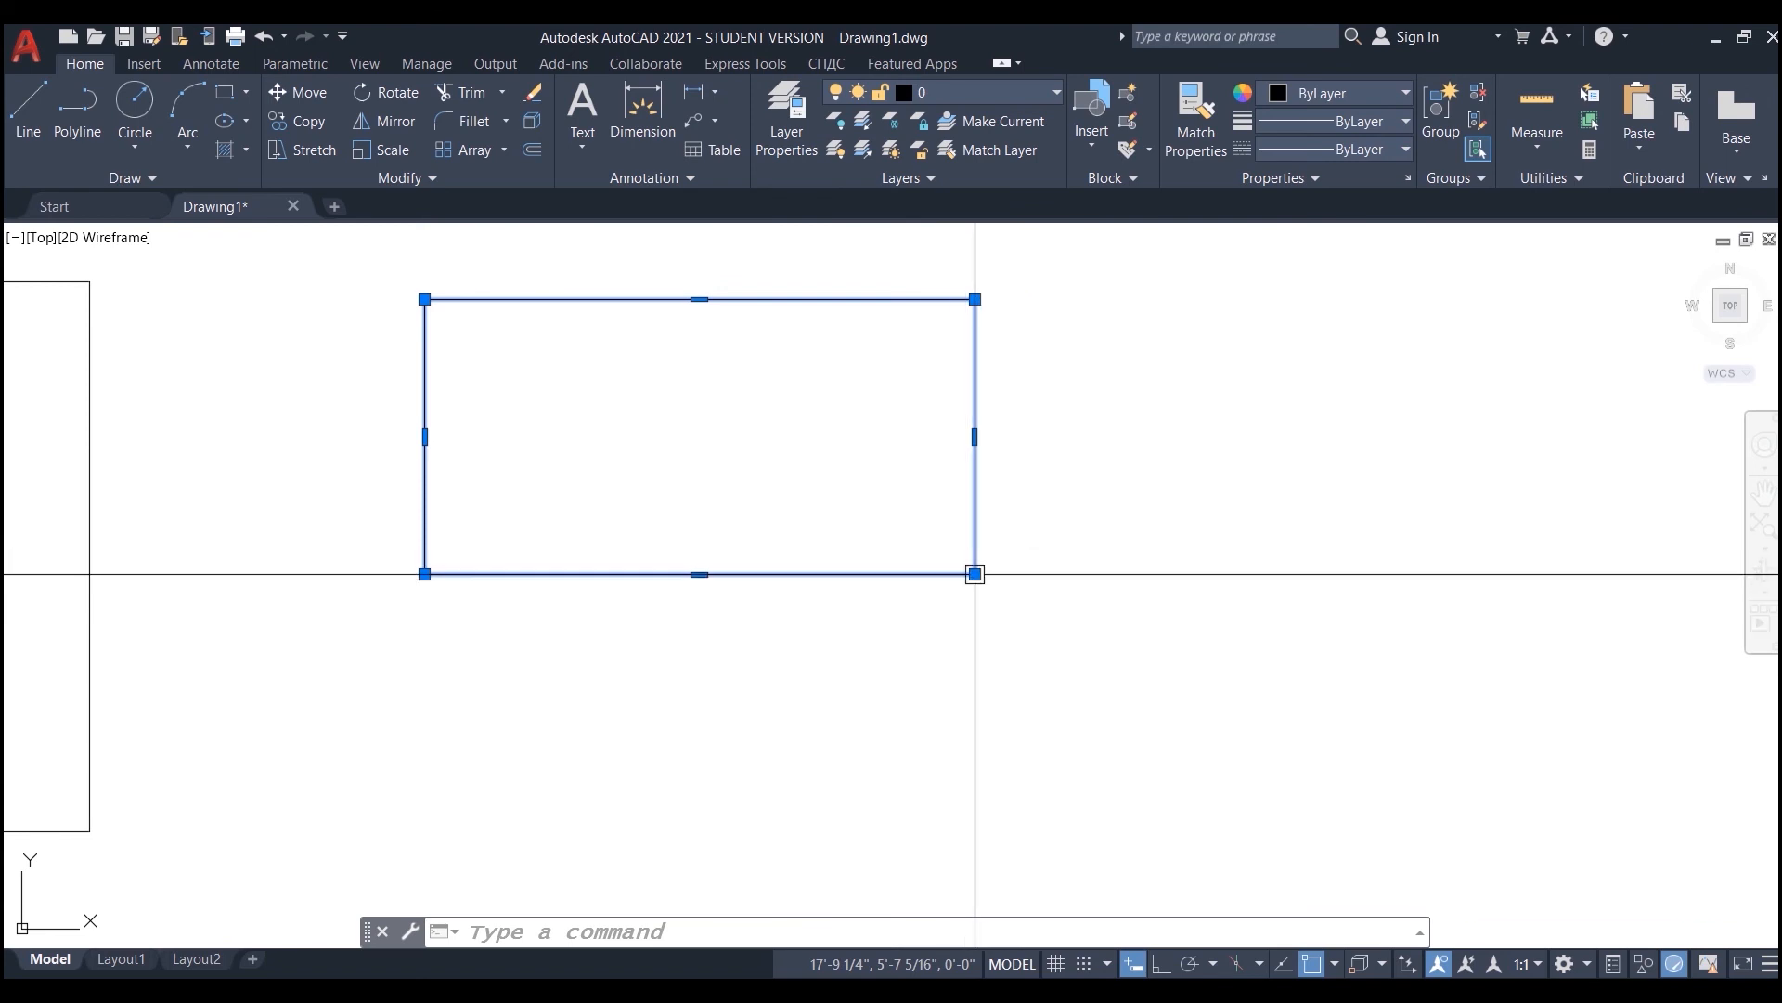
scroll(590, 824, down, 2)
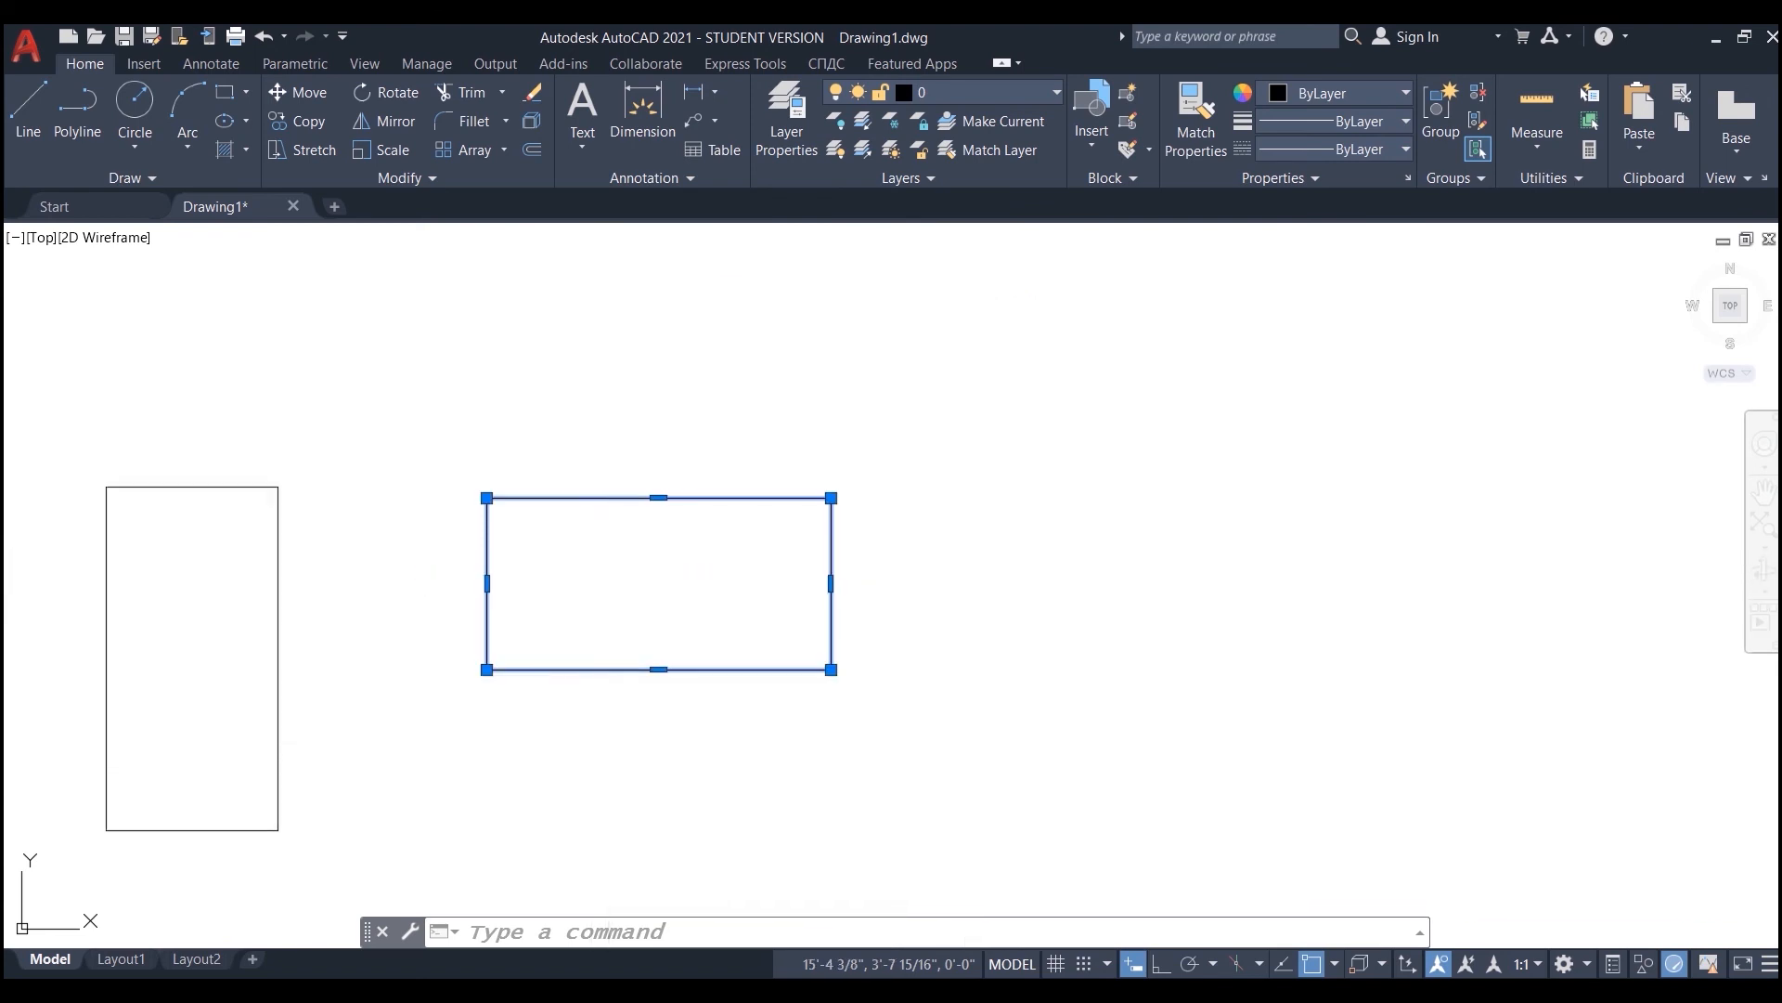
key(Escape)
middle_drag(696, 687, 844, 676)
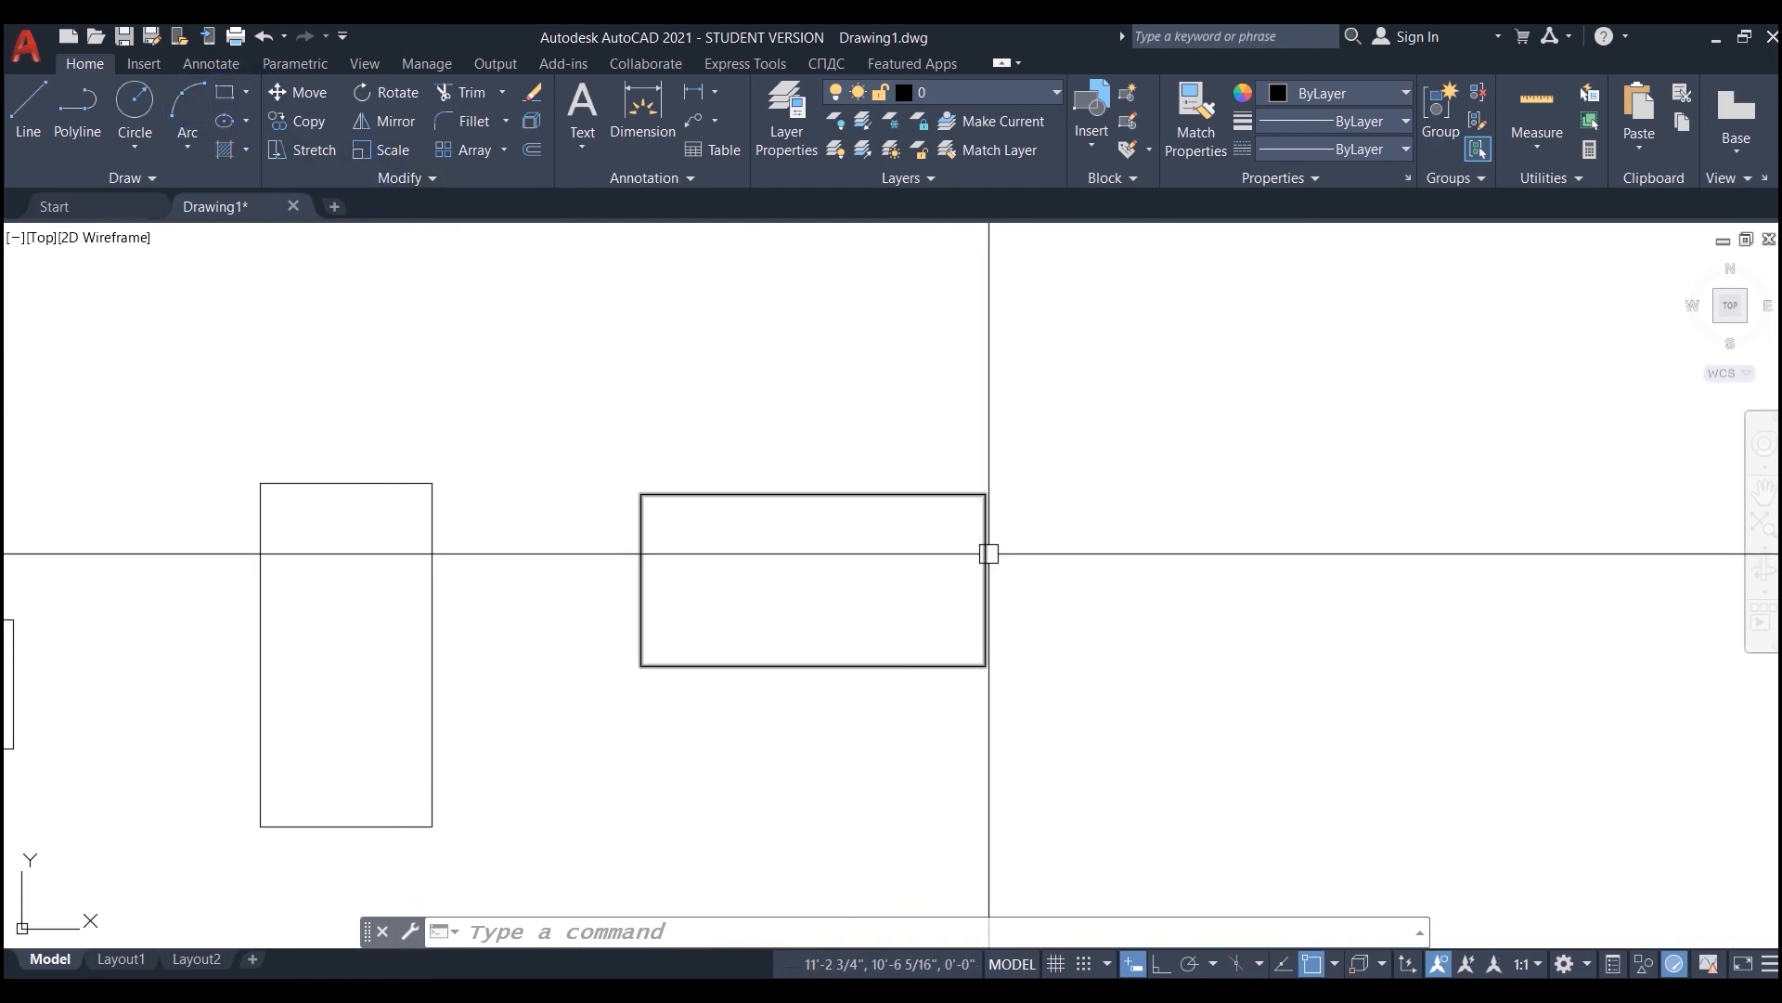
middle_drag(801, 773, 807, 631)
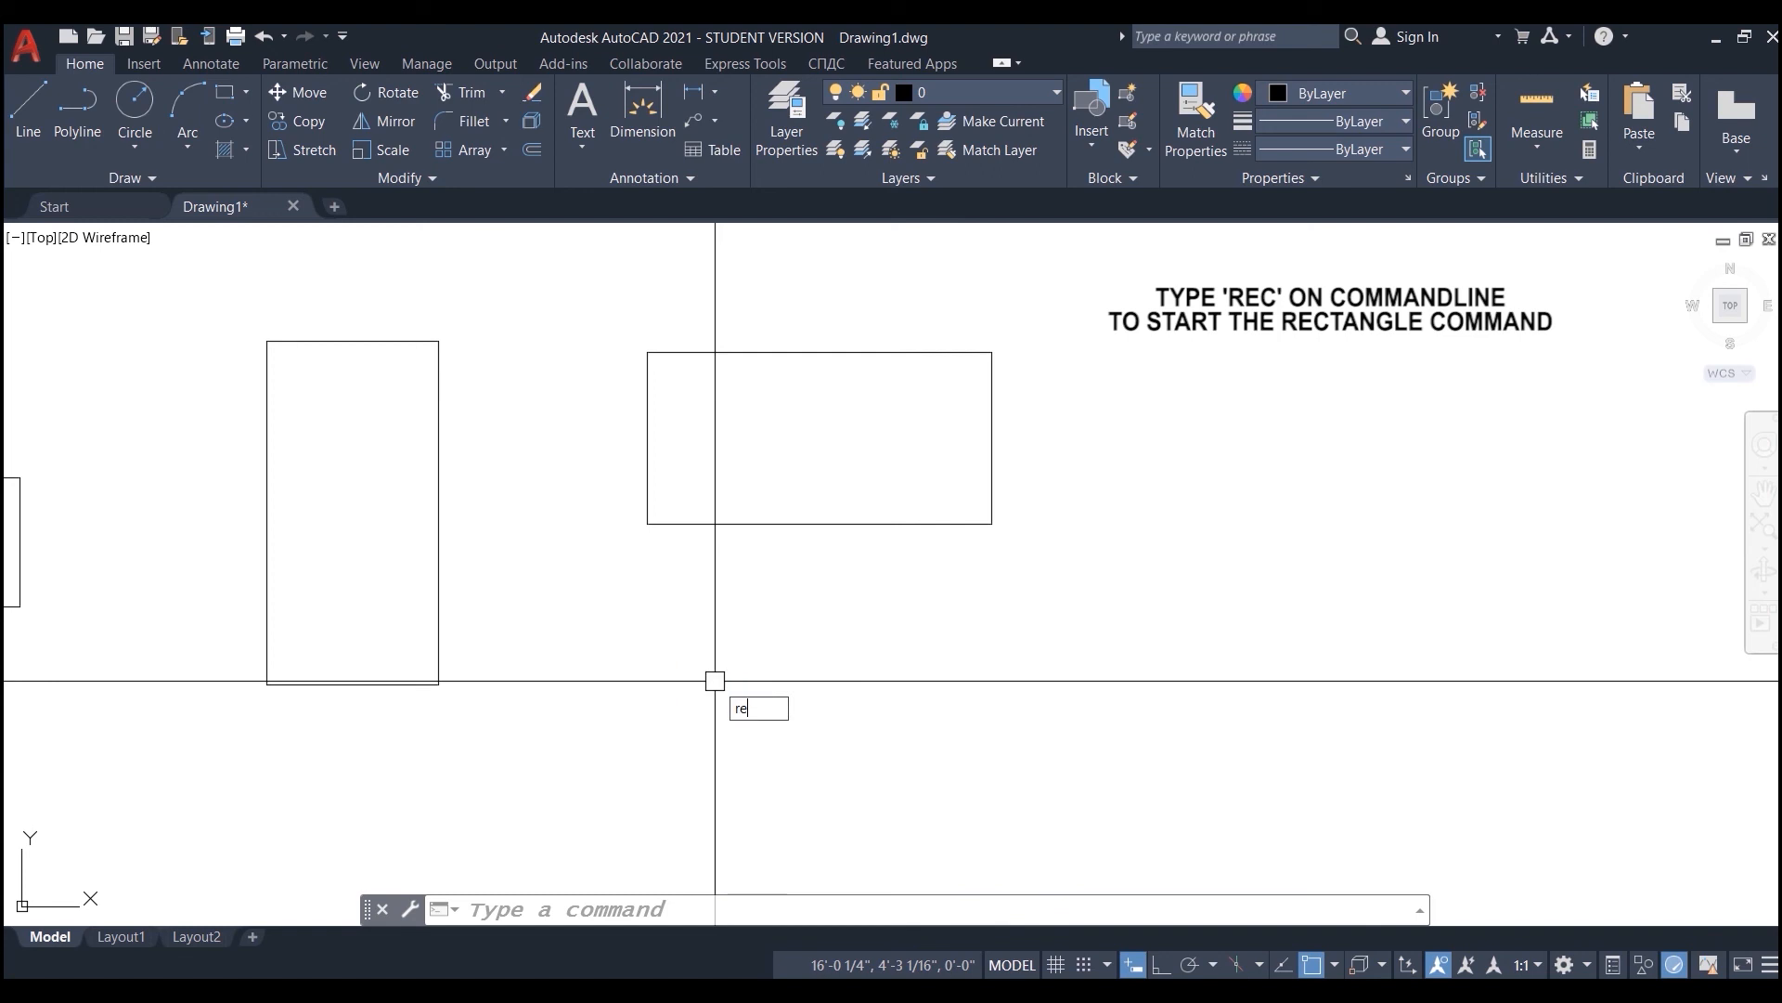
key(Return)
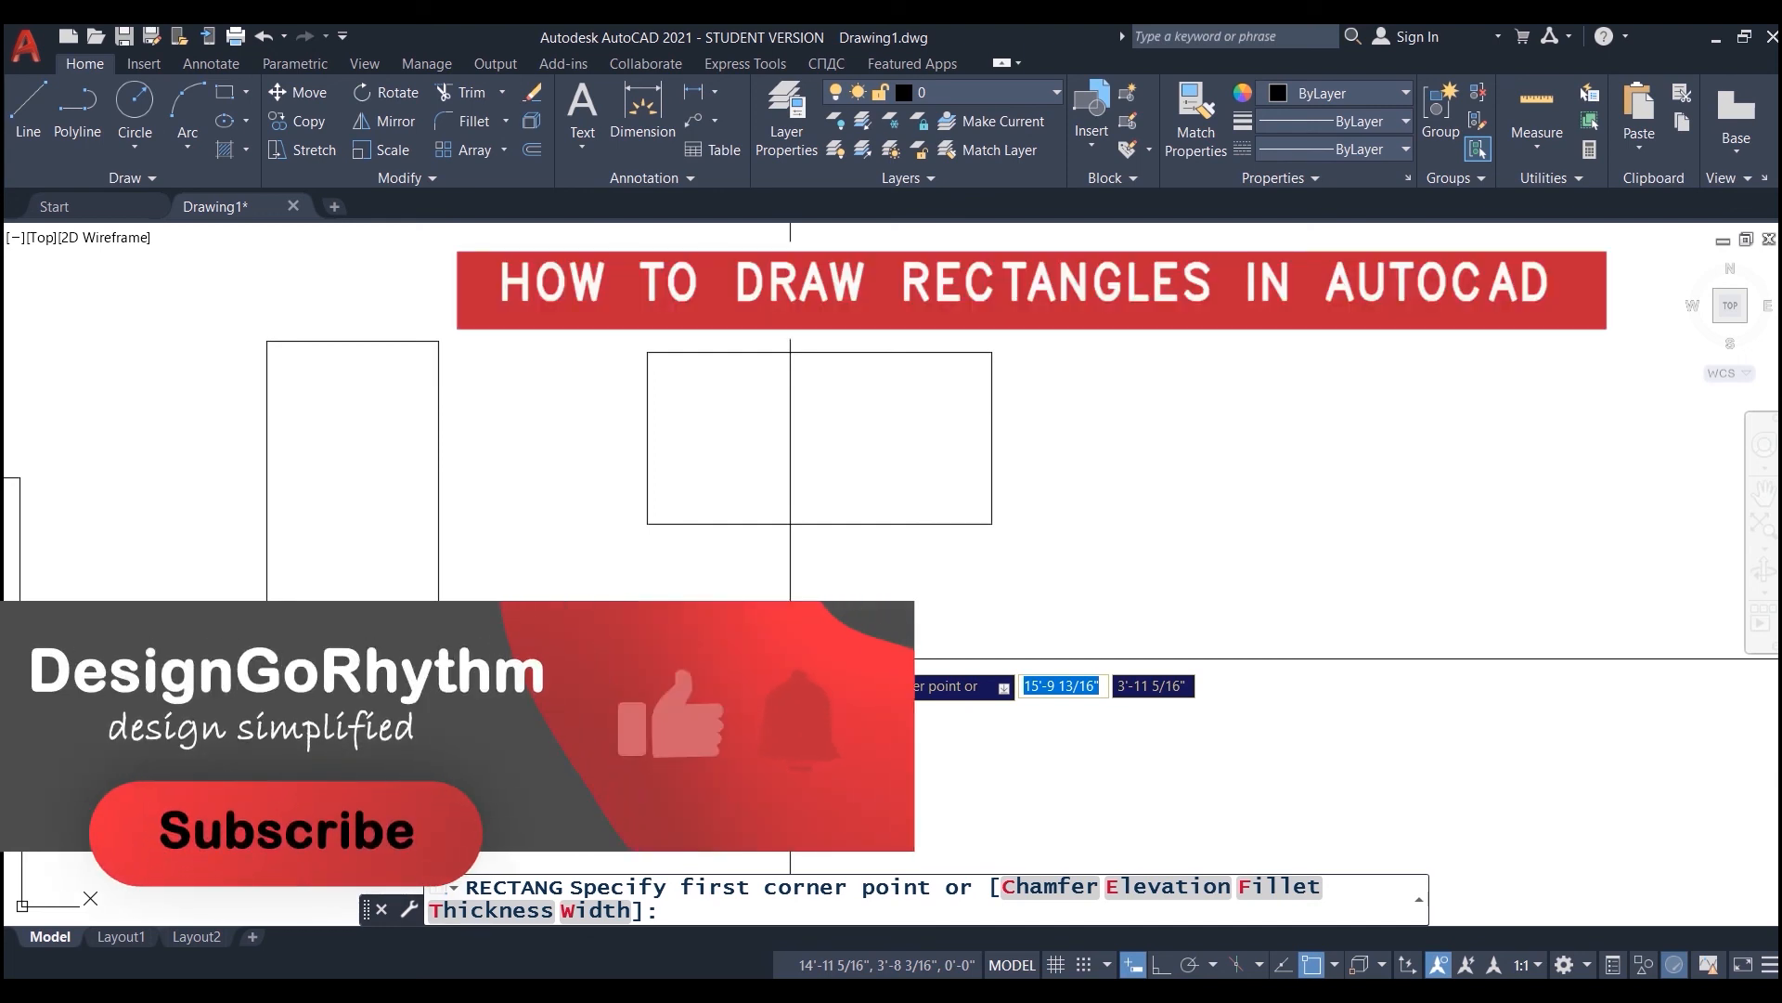
key(Escape)
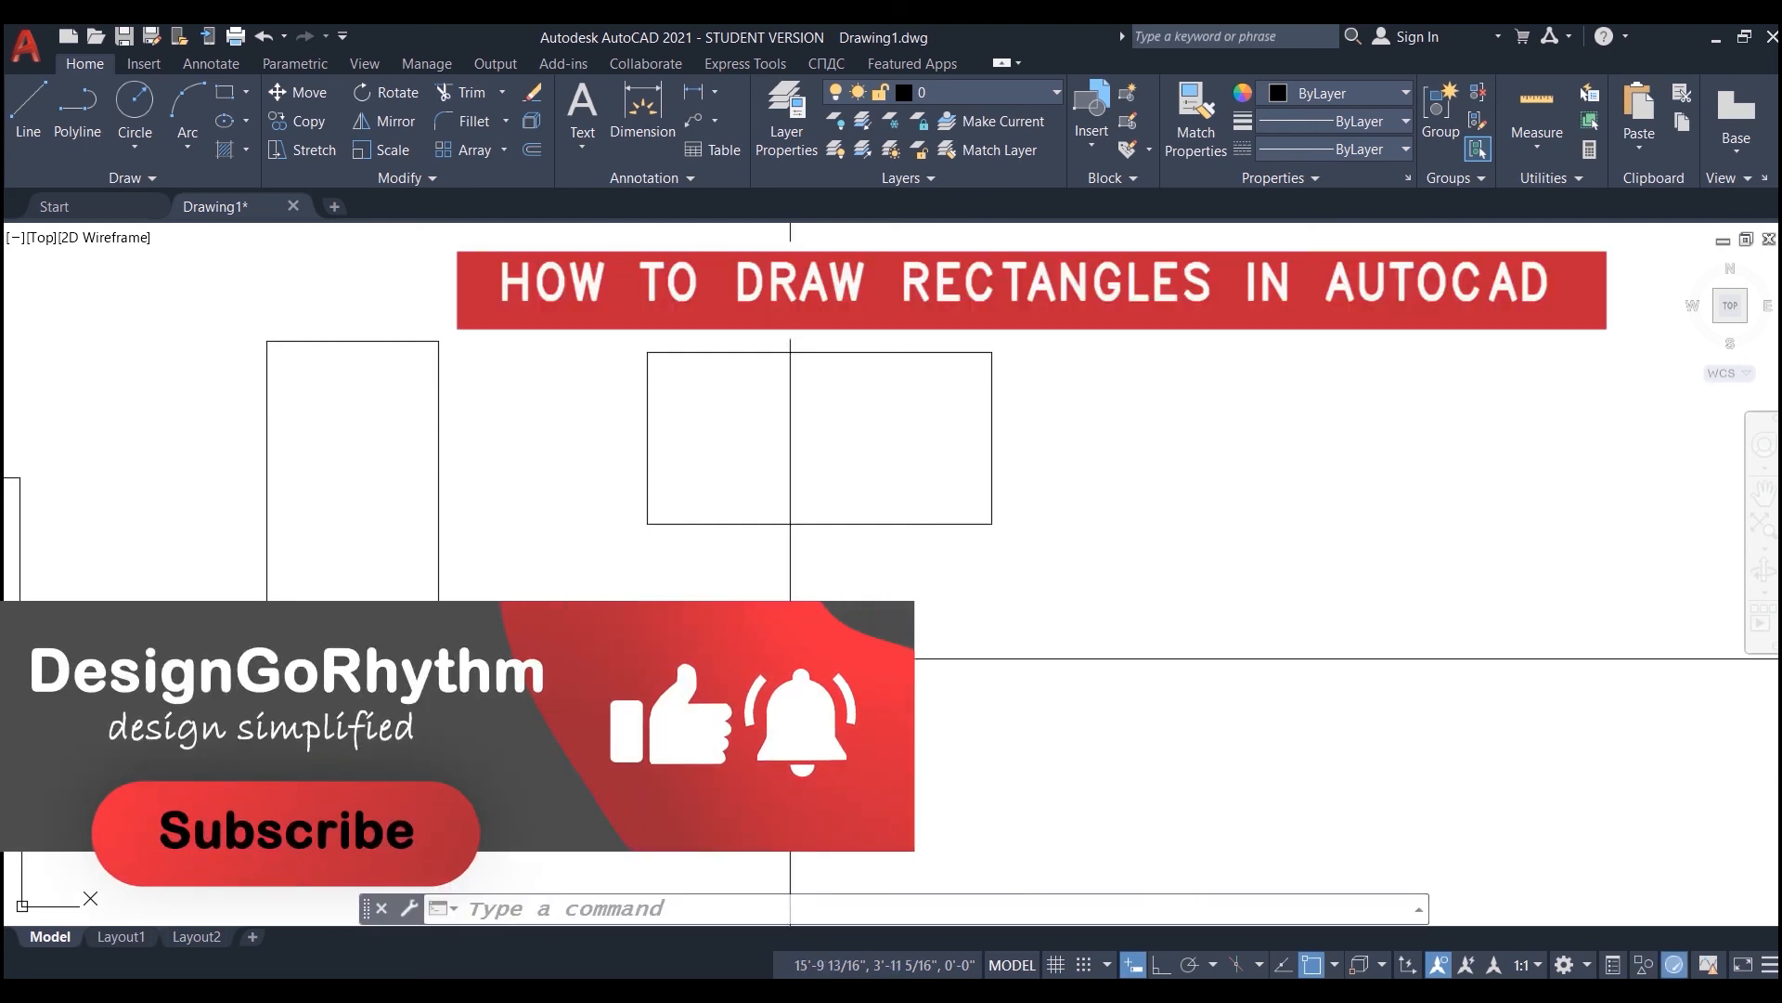